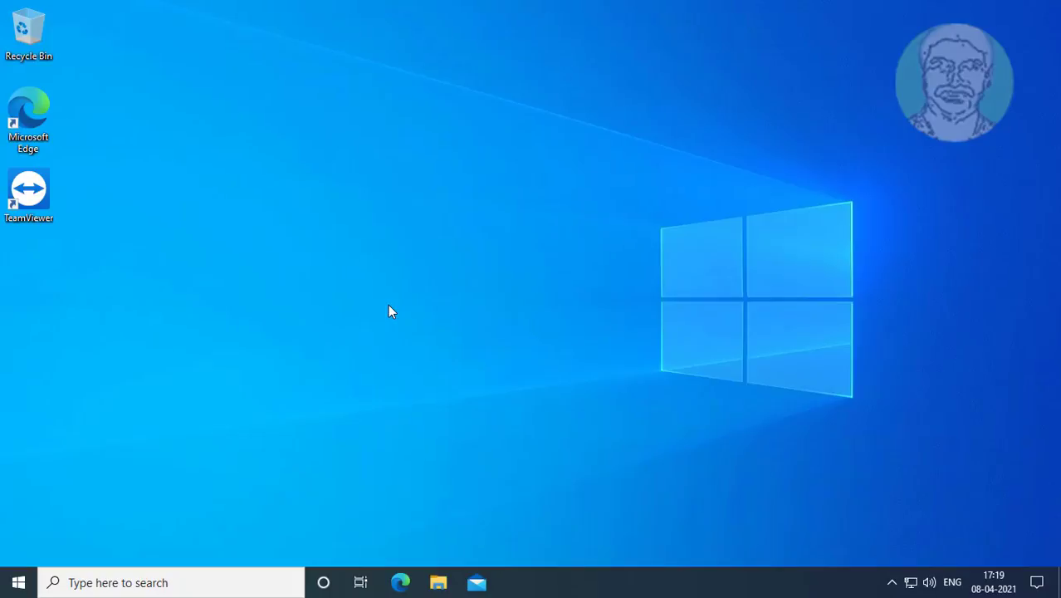
Open File Explorer and browse to C:\Windows\System32
left_click(436, 583)
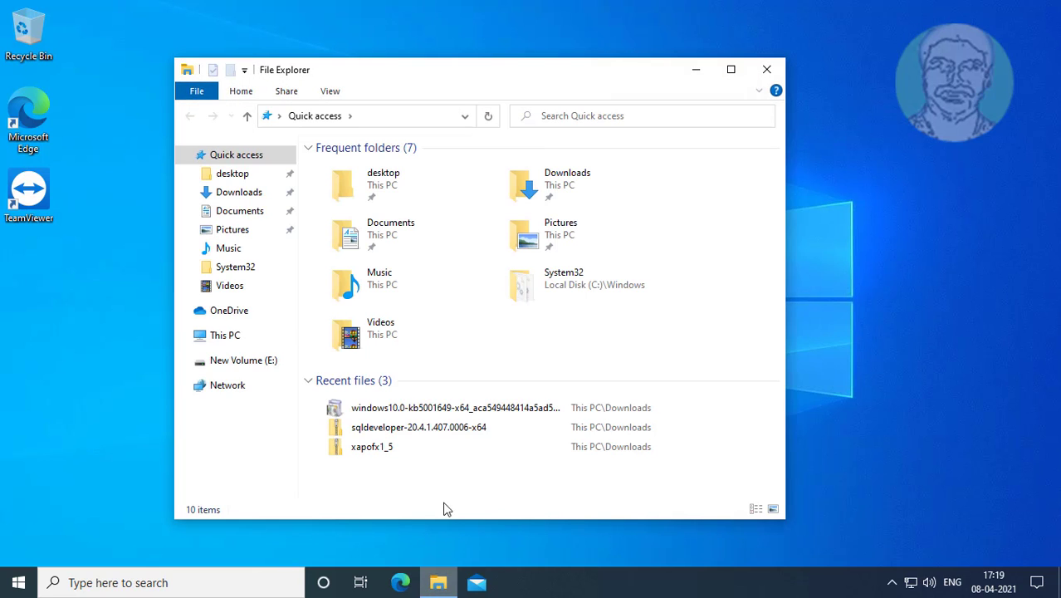
left_click(218, 338)
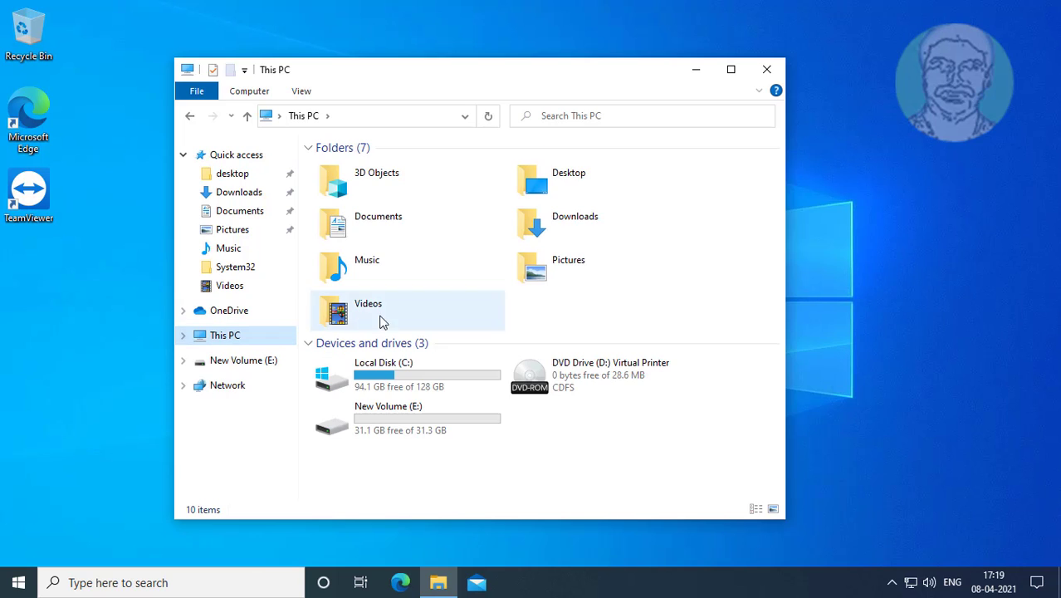
double_click(427, 384)
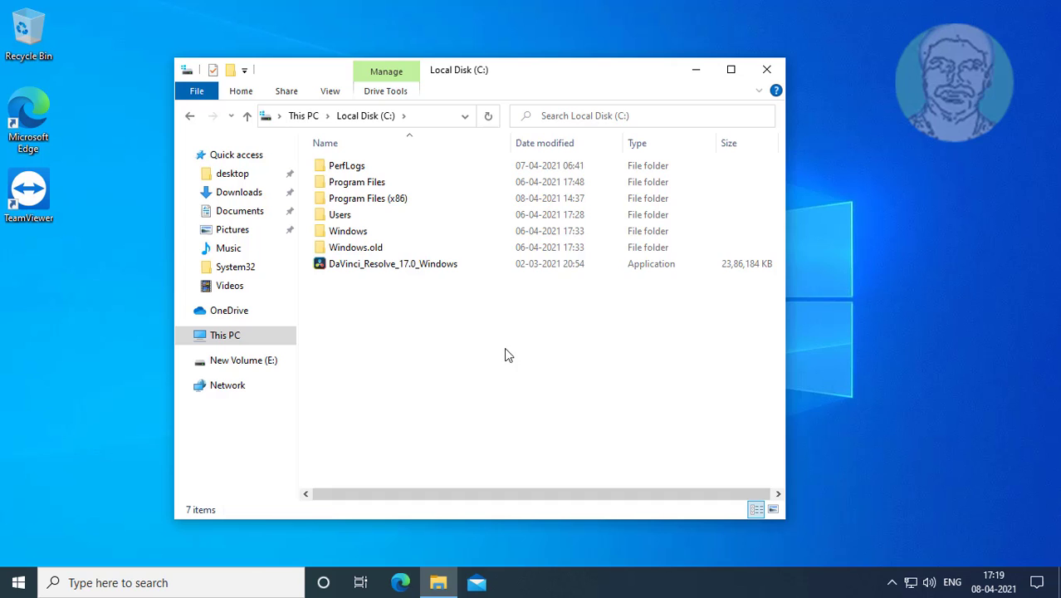
double_click(364, 233)
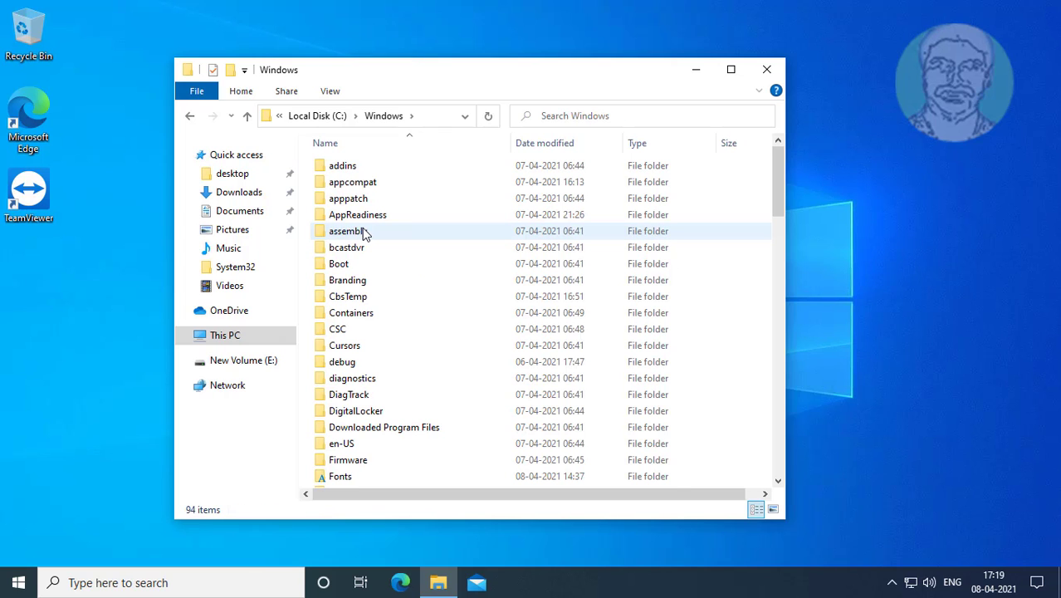
scroll(415, 308, "down", 3)
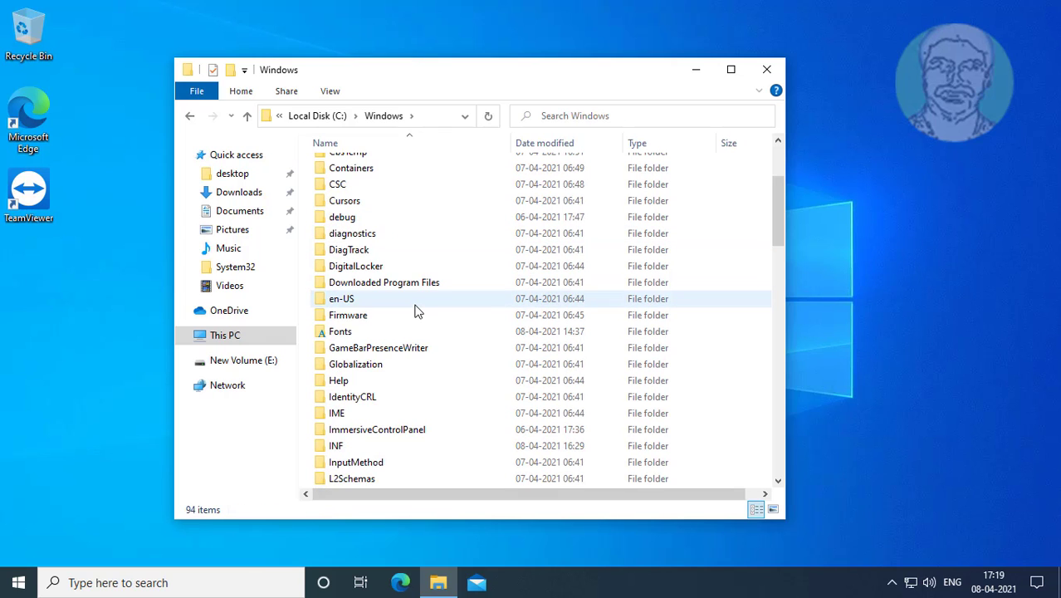
scroll(418, 311, "down", 4)
scroll(418, 310, "down", 10)
double_click(368, 301)
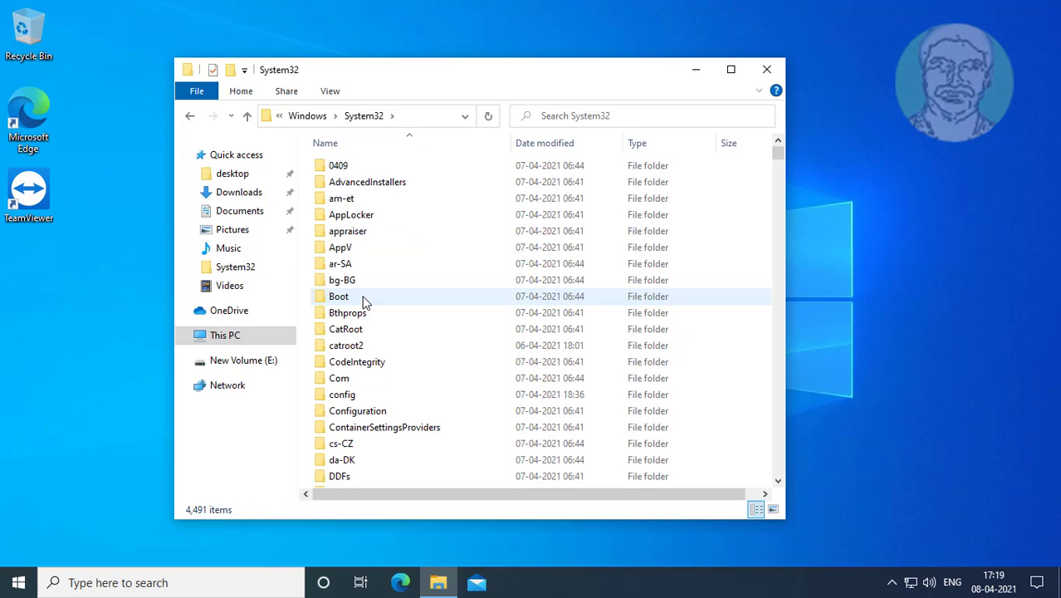
Scroll down to WinBioPlugIns and open its FaceDriver folder
scroll(468, 412, "down", 2)
scroll(466, 407, "down", 2)
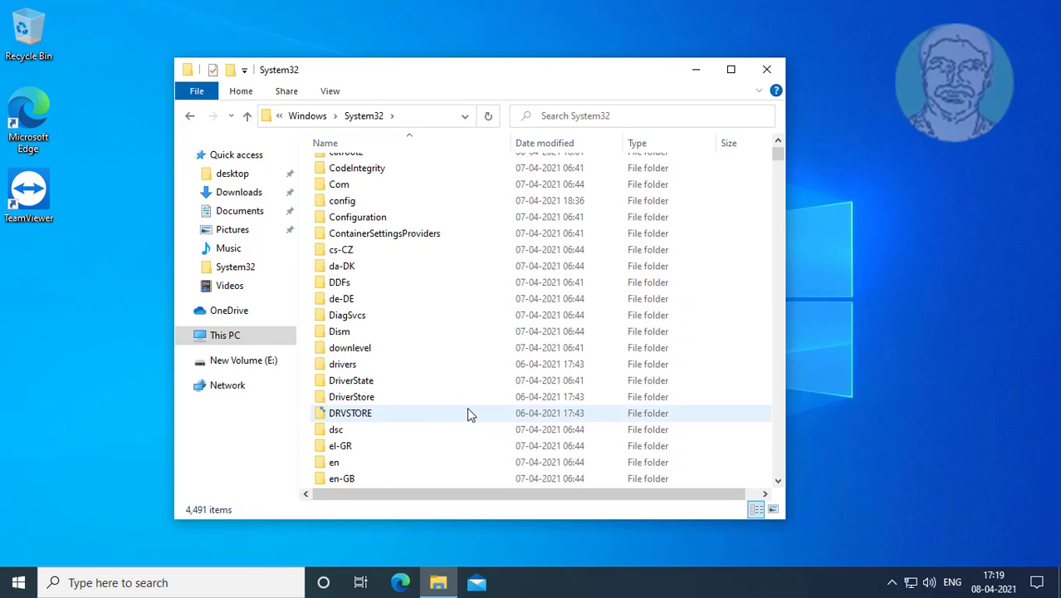
scroll(467, 407, "down", 4)
scroll(467, 406, "down", 2)
scroll(466, 407, "down", 1)
scroll(467, 407, "down", 3)
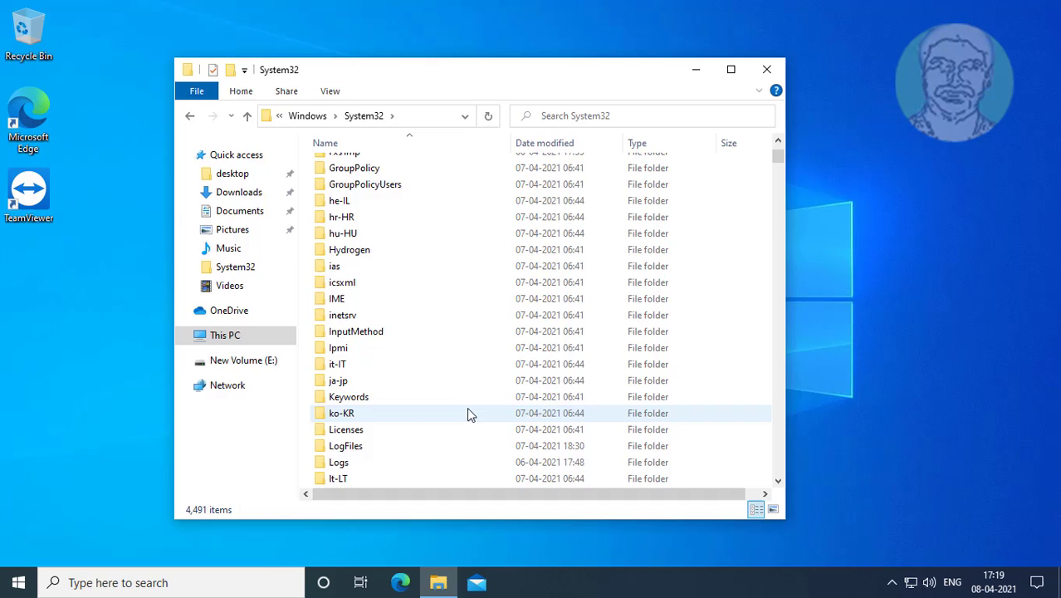
scroll(467, 407, "down", 3)
scroll(467, 407, "down", 2)
scroll(467, 407, "down", 2)
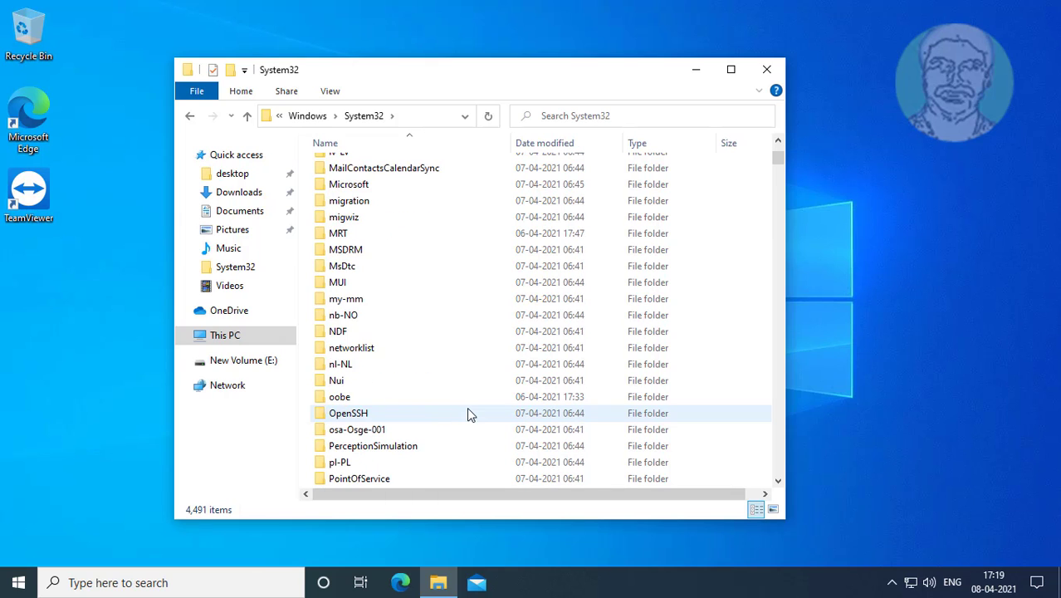
scroll(467, 407, "down", 4)
scroll(467, 407, "down", 5)
scroll(466, 413, "down", 5)
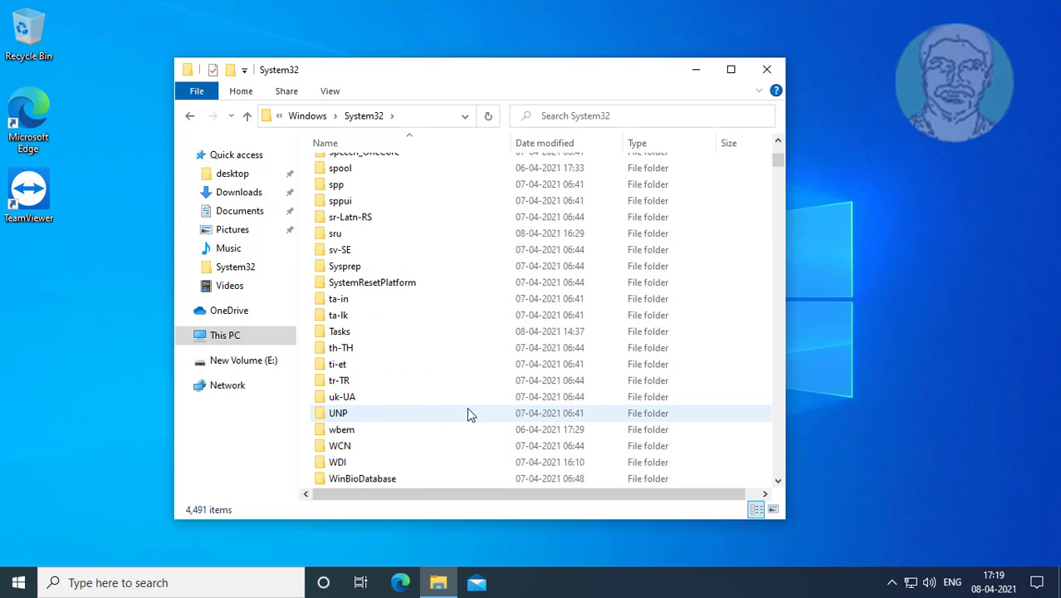
scroll(468, 414, "down", 1)
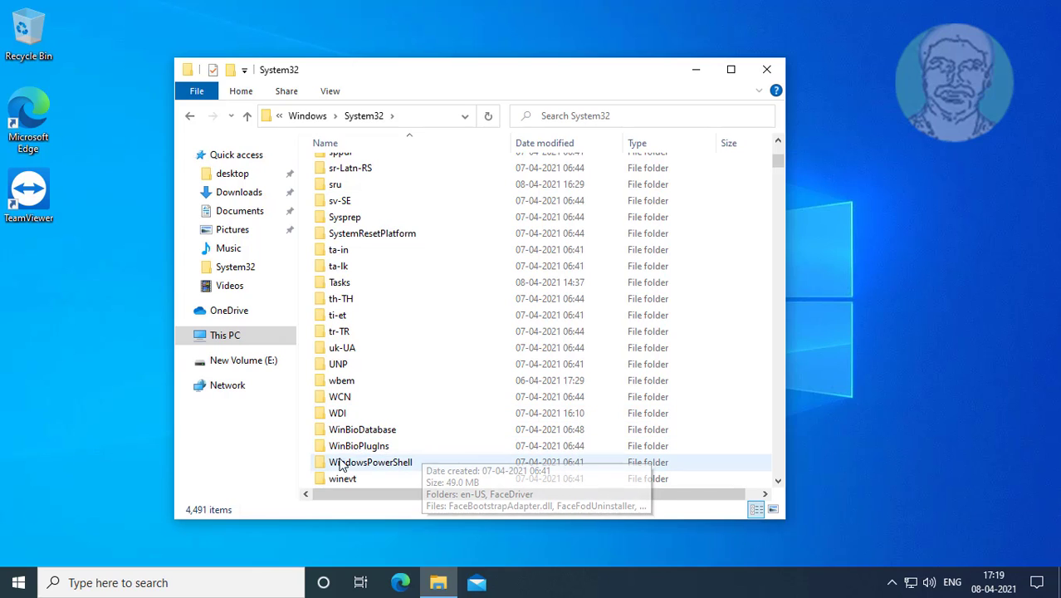
double_click(397, 447)
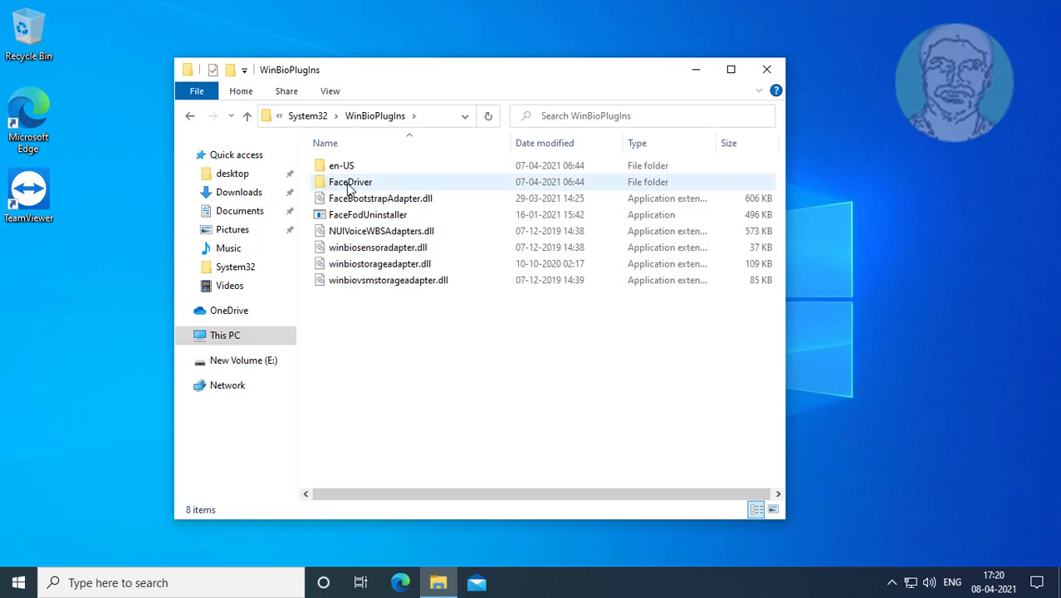
double_click(375, 184)
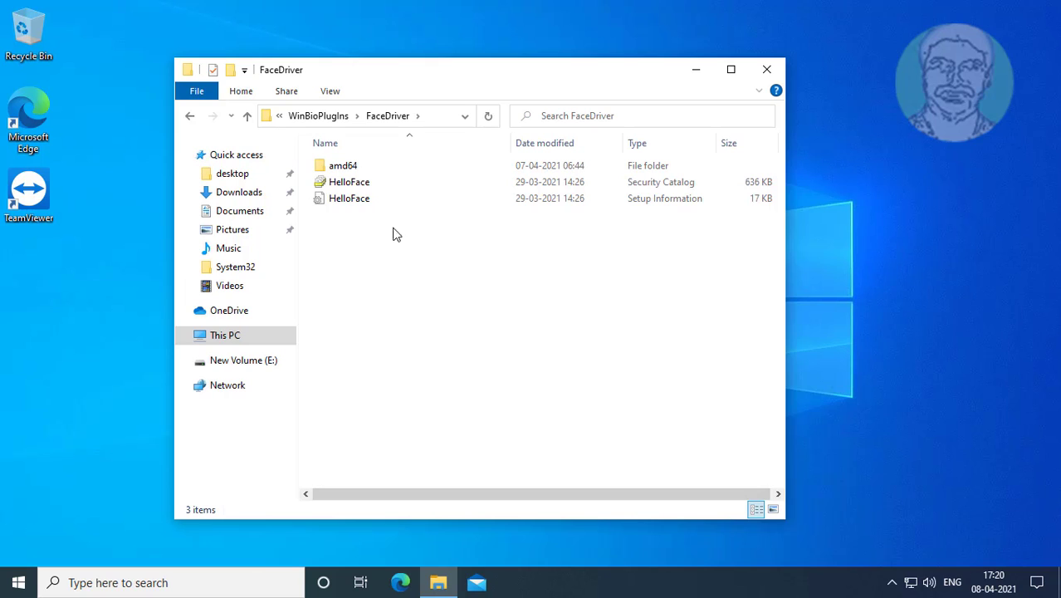
Install the HelloFace .inf driver file, approve UAC, acknowledge success, and close the window
left_click(367, 202)
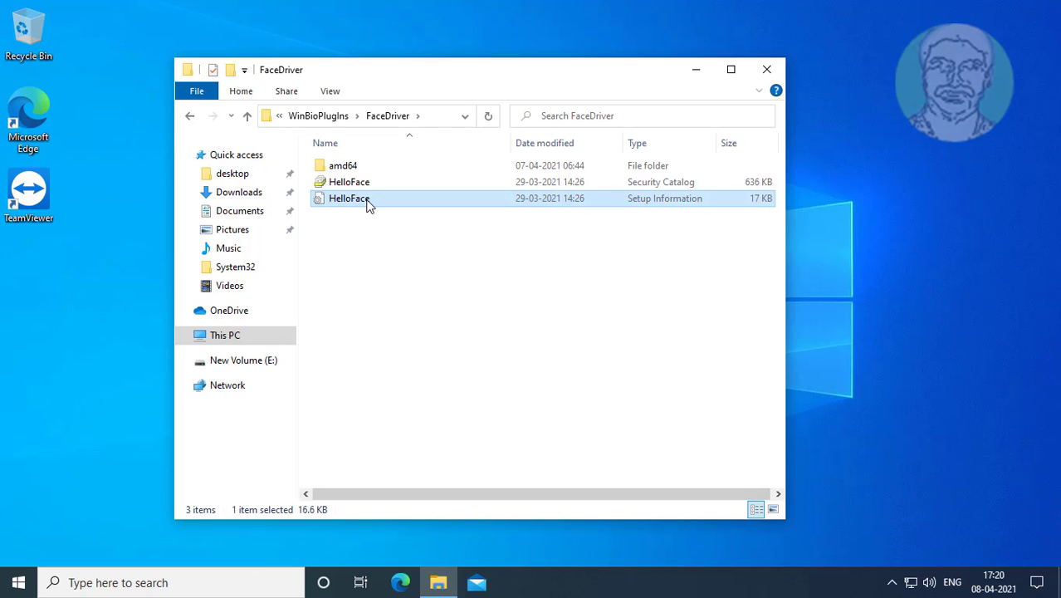
right_click(368, 204)
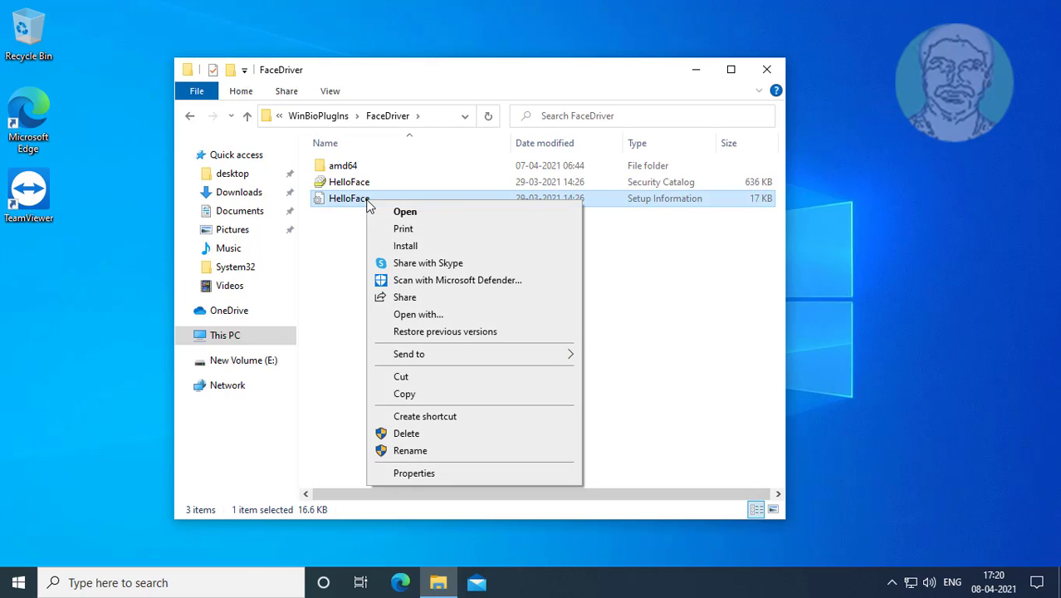
left_click(420, 248)
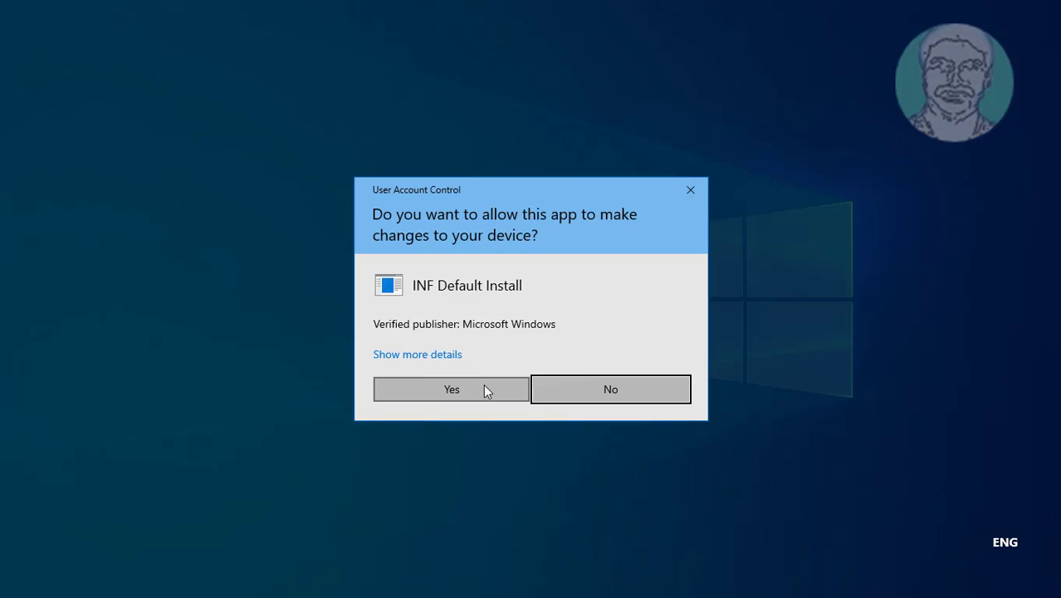
left_click(483, 387)
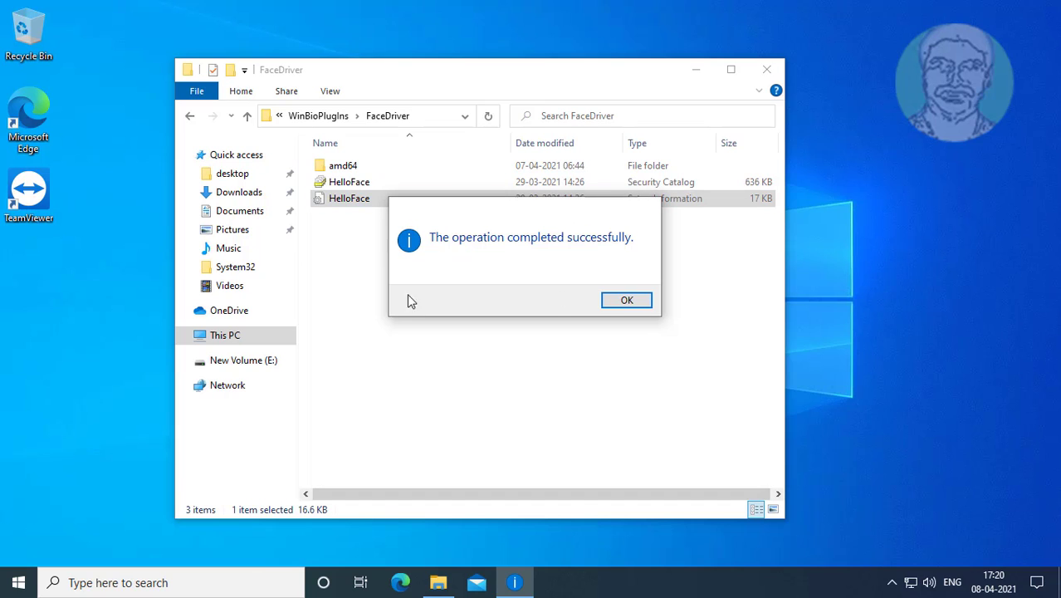
left_click(619, 307)
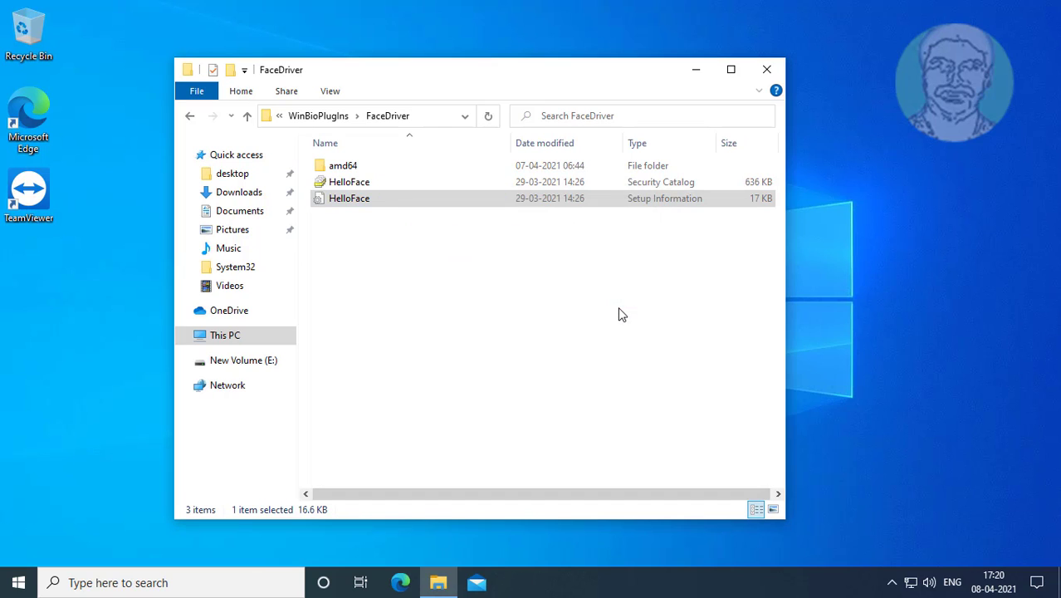
left_click(768, 70)
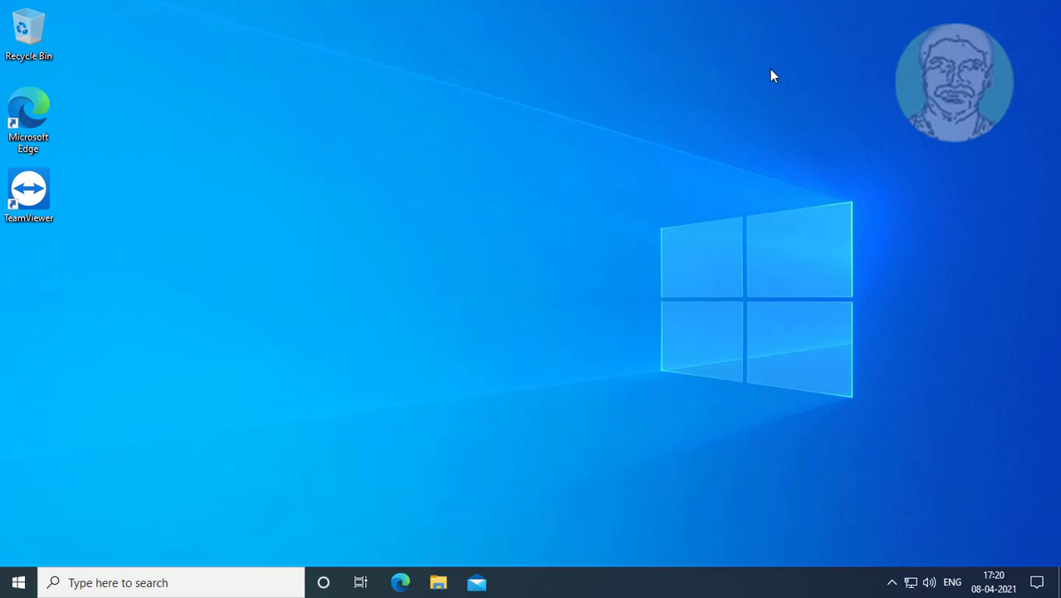
Search for gpedit.msc and launch it from the best match
left_click(150, 574)
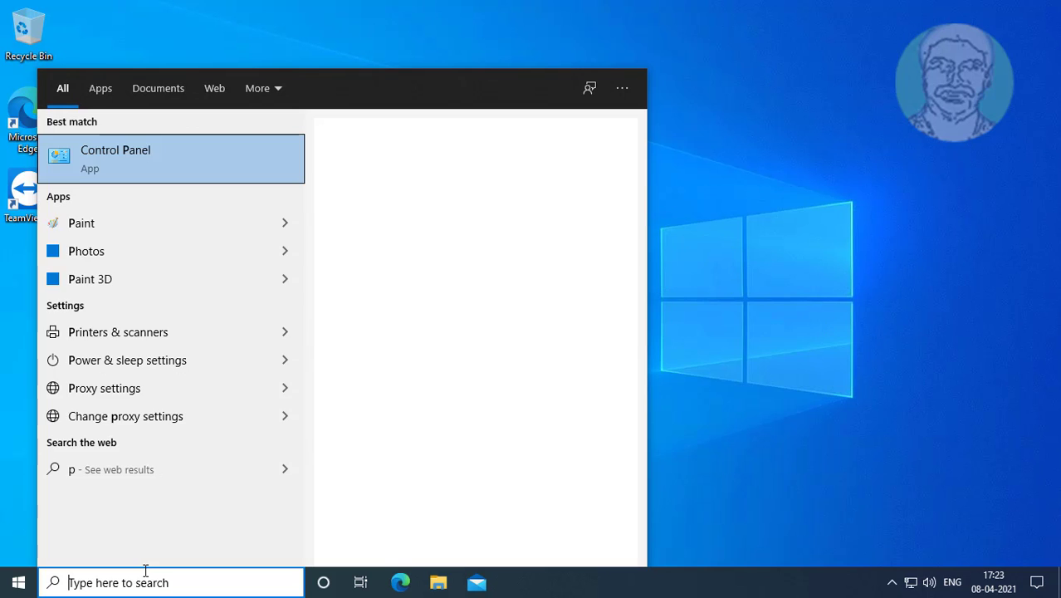
type("gpe")
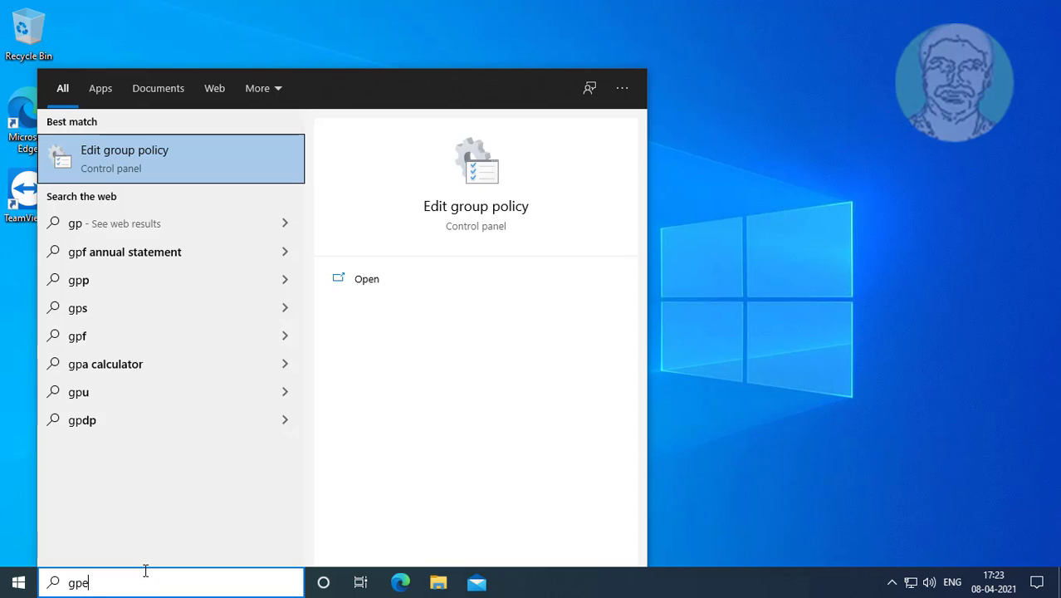
type("dit.msc")
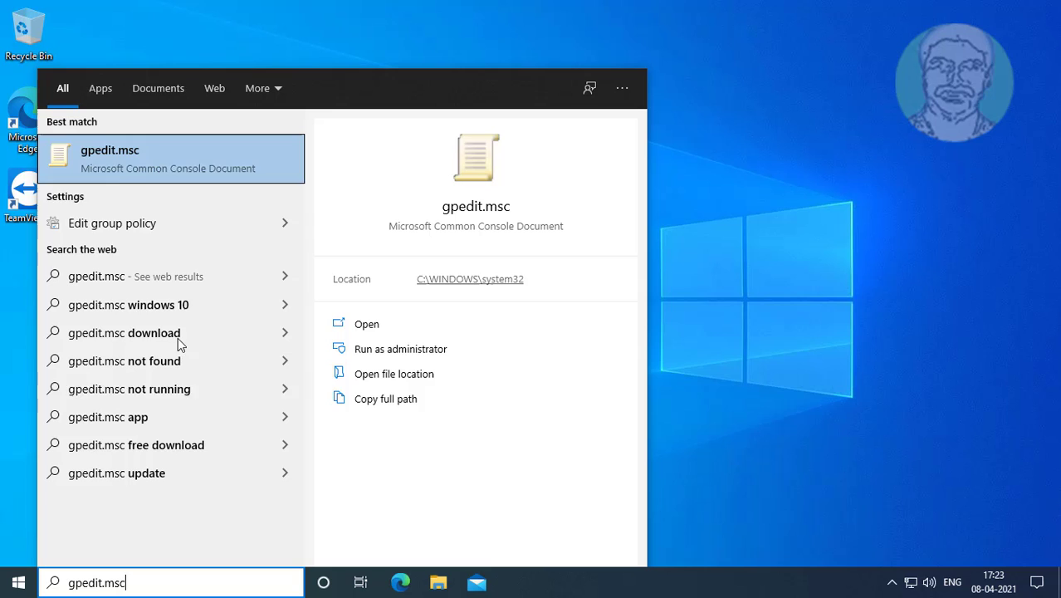
left_click(184, 155)
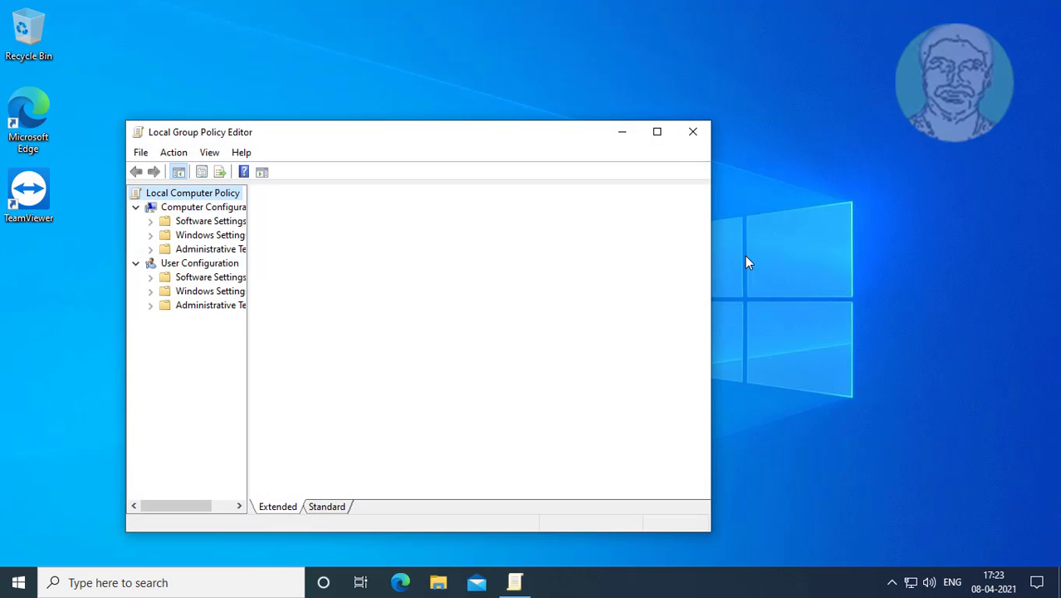
Maximize the editor and navigate Computer Configuration > Administrative Templates > Windows Components > Biometrics
left_click(657, 133)
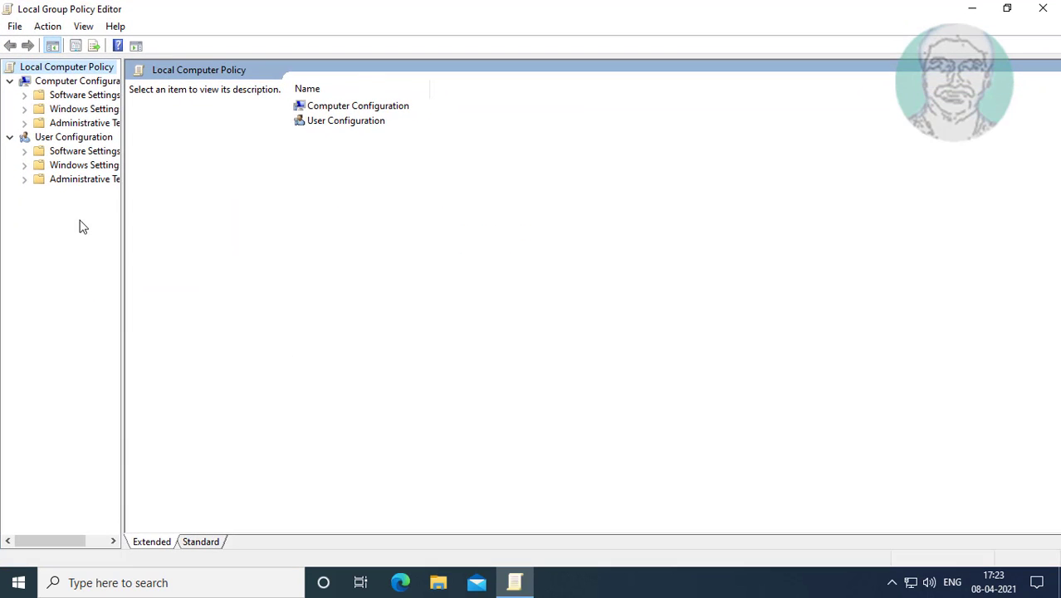
left_click_drag(123, 241, 226, 249)
left_click(100, 83)
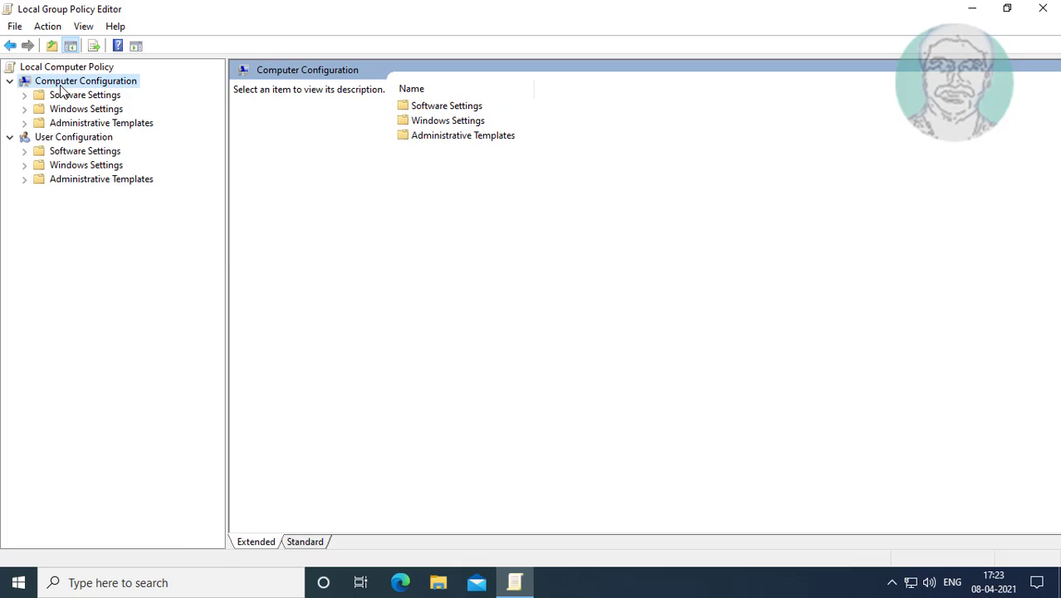
left_click(94, 125)
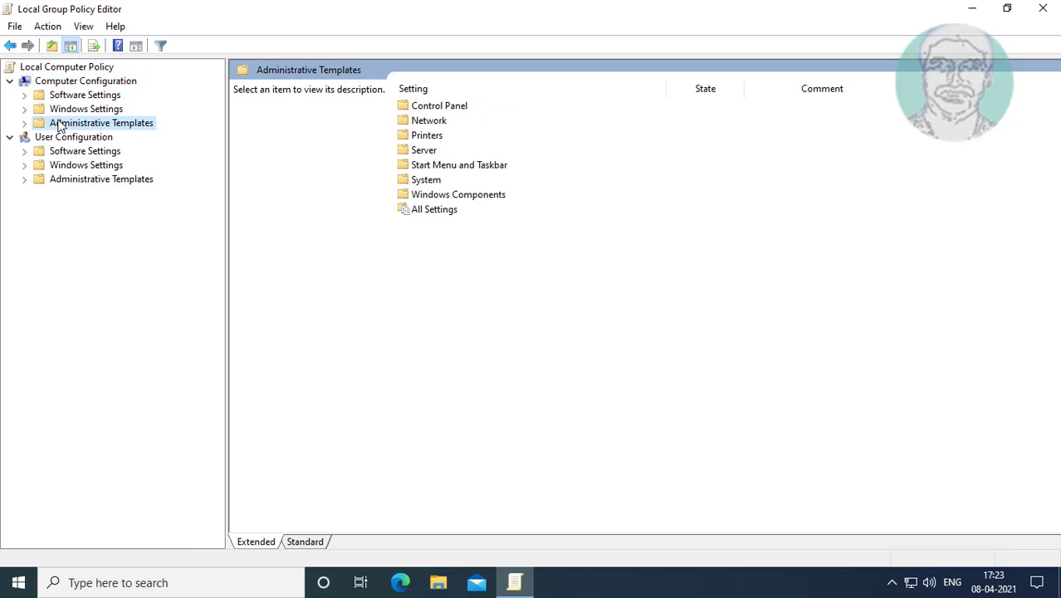
left_click(24, 123)
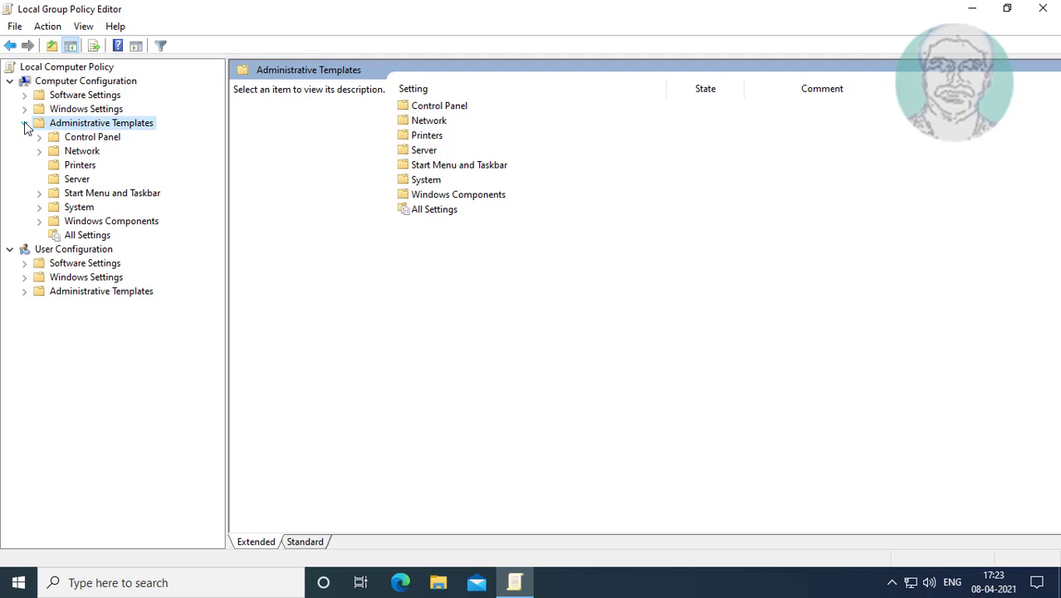
left_click(121, 222)
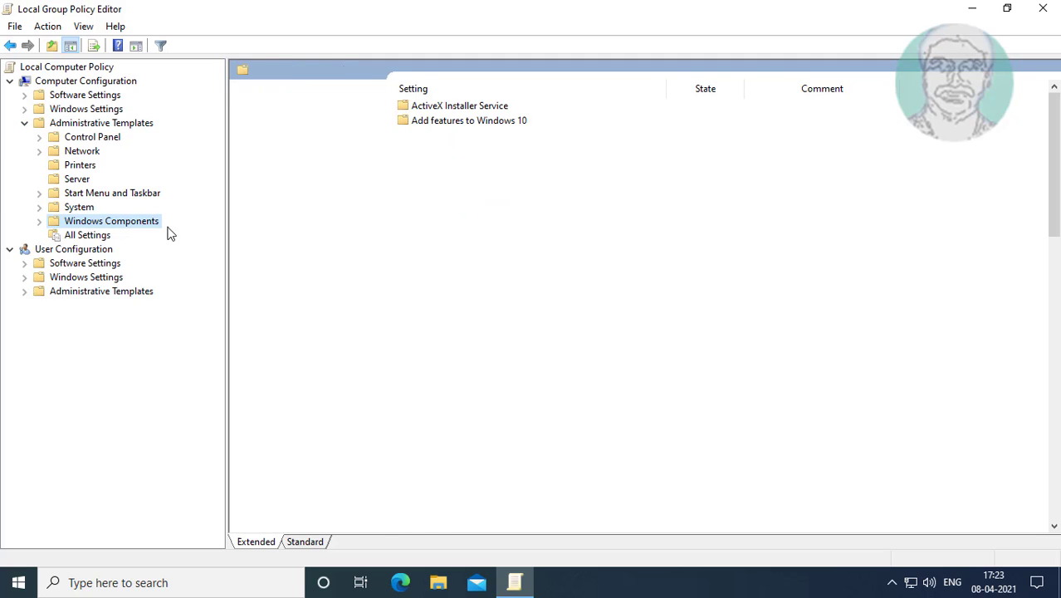
left_click(39, 221)
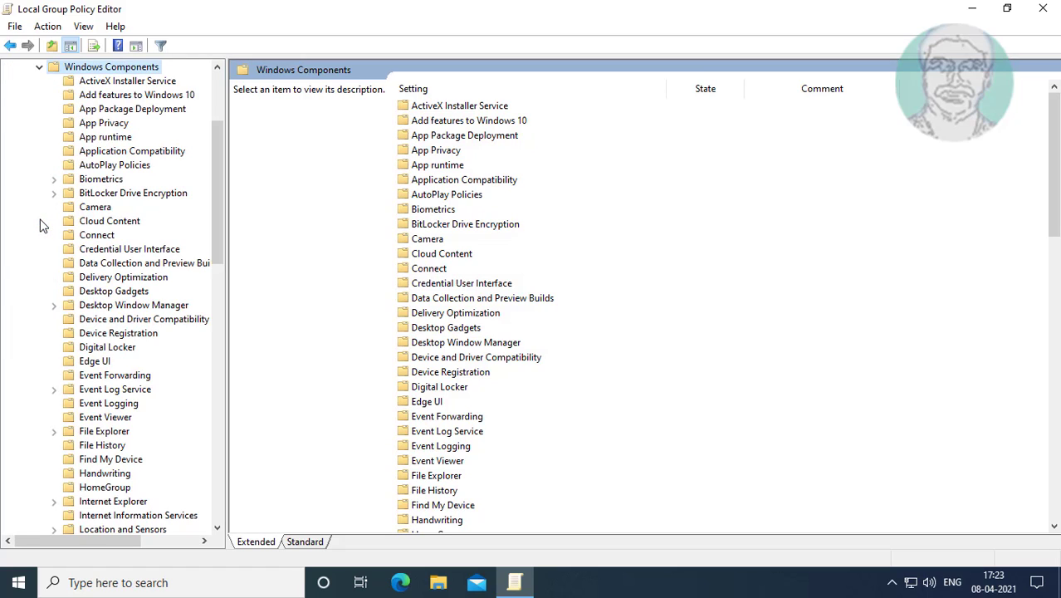
left_click(102, 180)
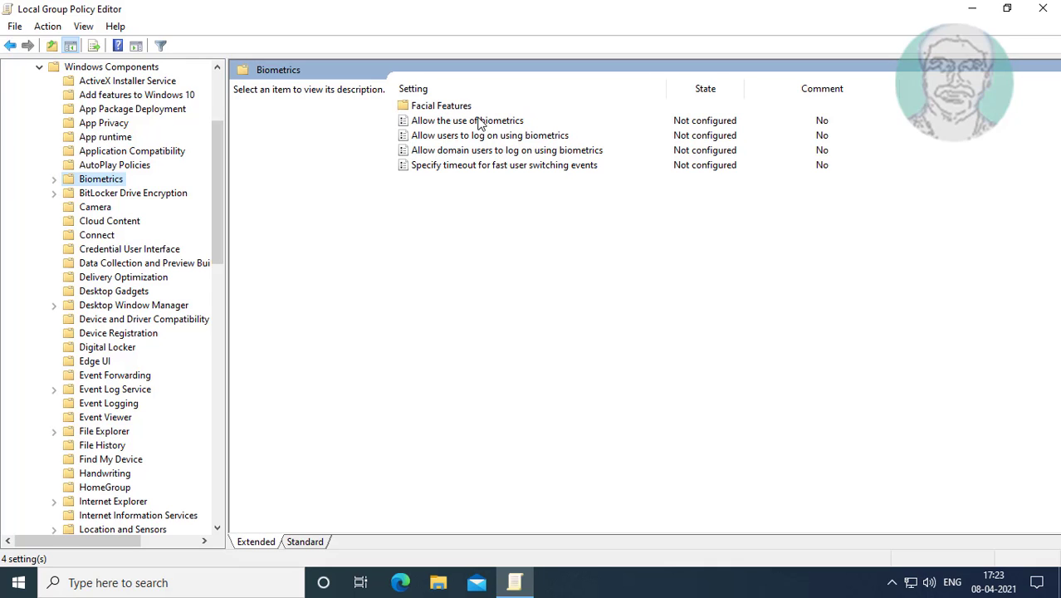
Enable the 'Allow the use of biometrics' policy
left_click(515, 122)
double_click(515, 122)
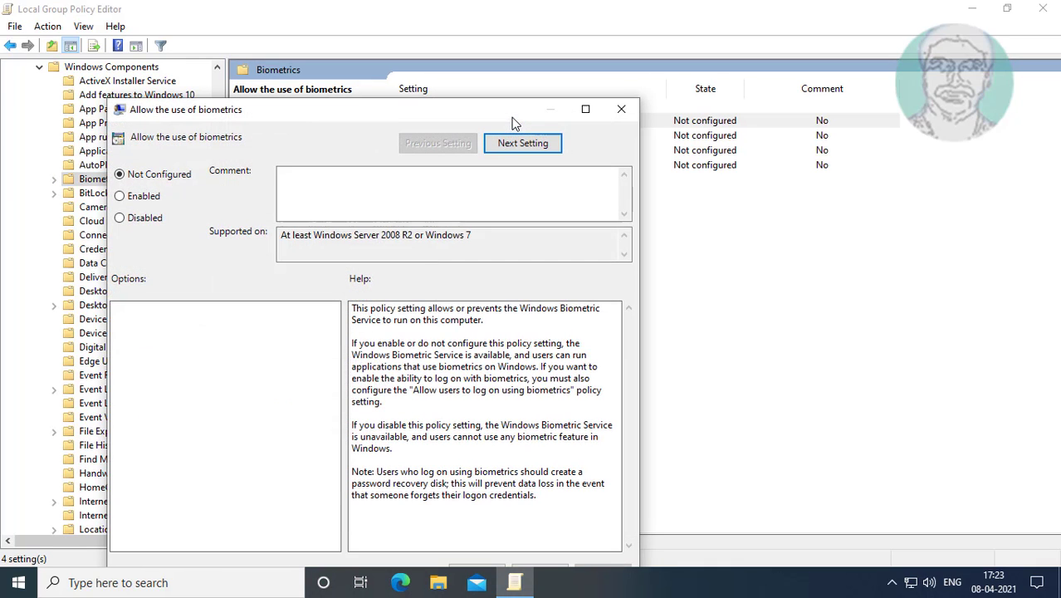
left_click_drag(266, 112, 267, 76)
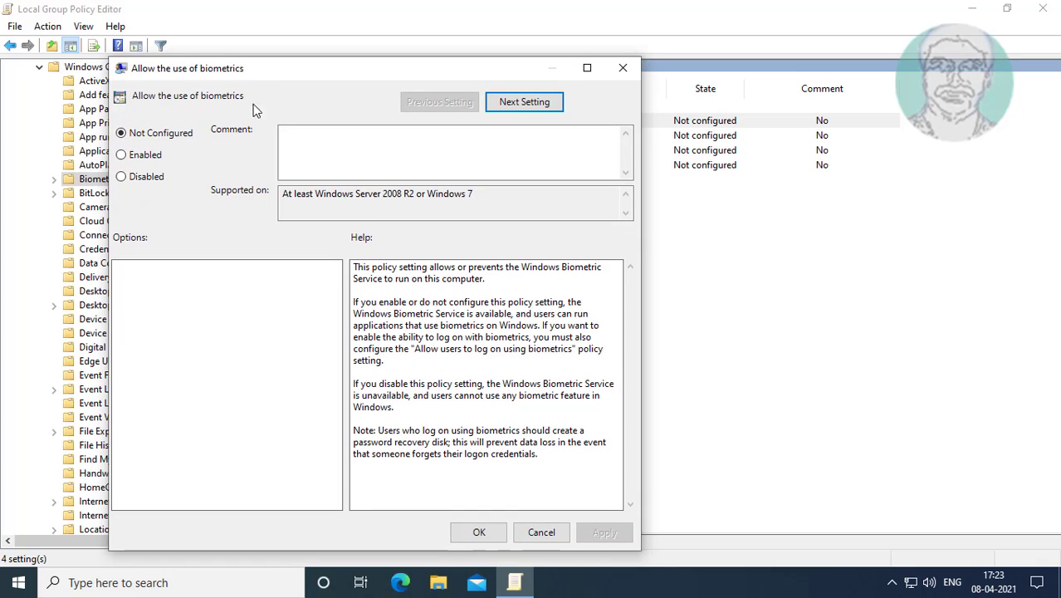
left_click(140, 157)
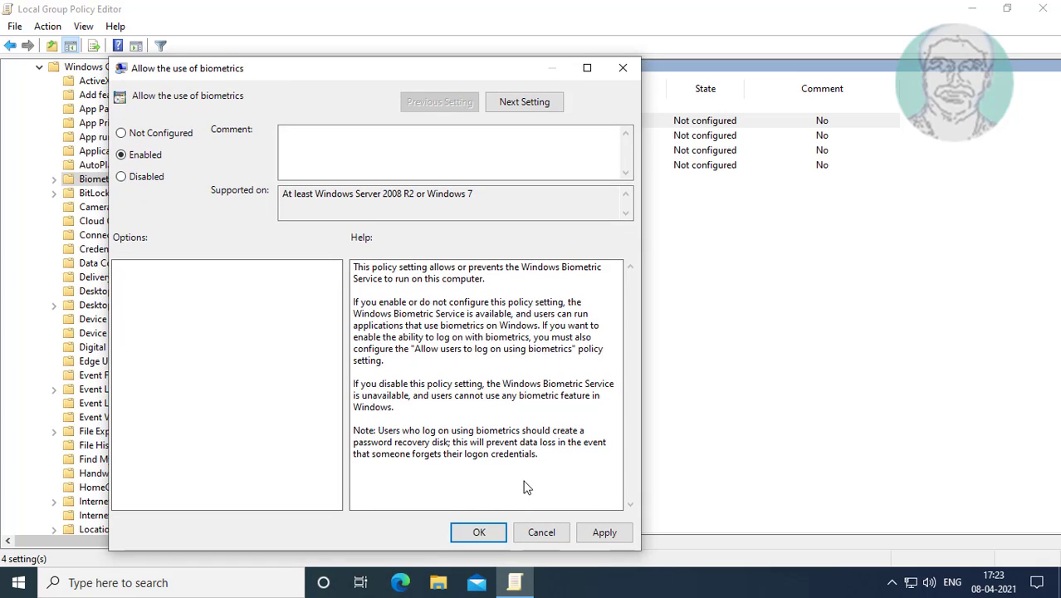
left_click(605, 532)
left_click(480, 534)
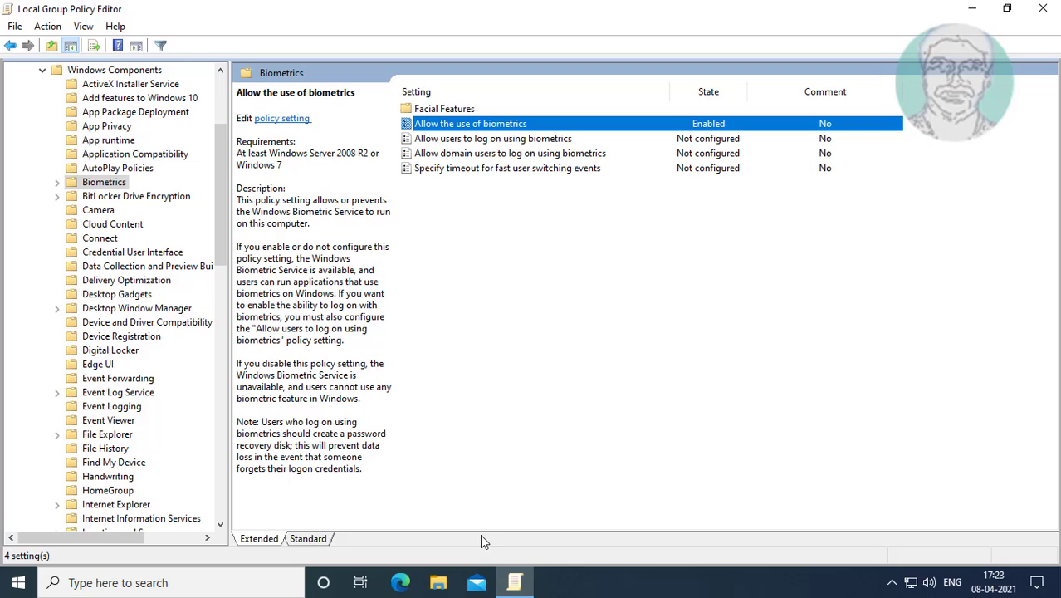
Enable the 'Allow users to log on using biometrics' policy
double_click(498, 139)
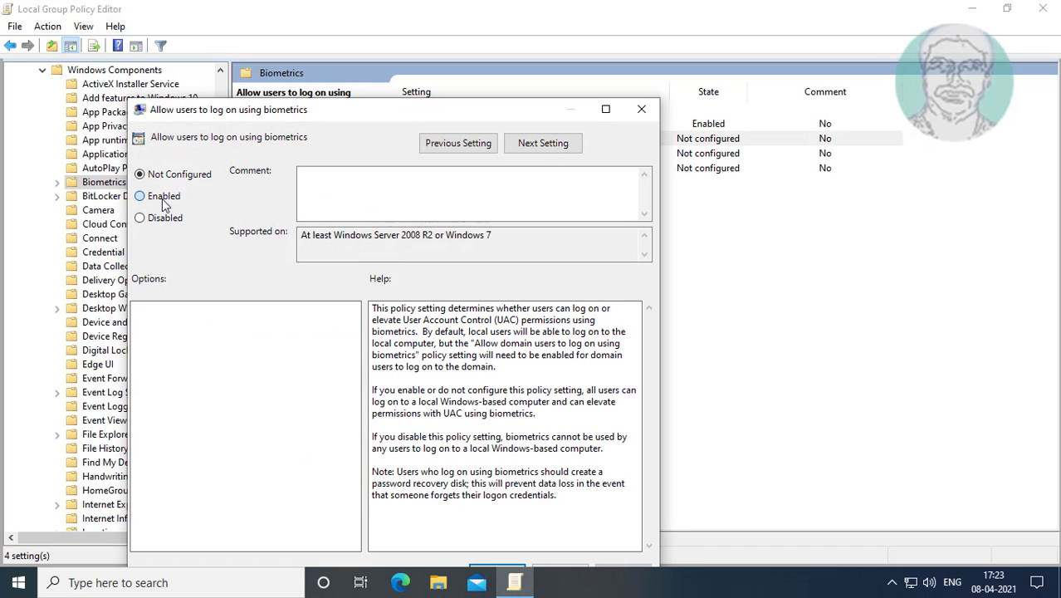
left_click(164, 202)
left_click_drag(350, 115, 360, 71)
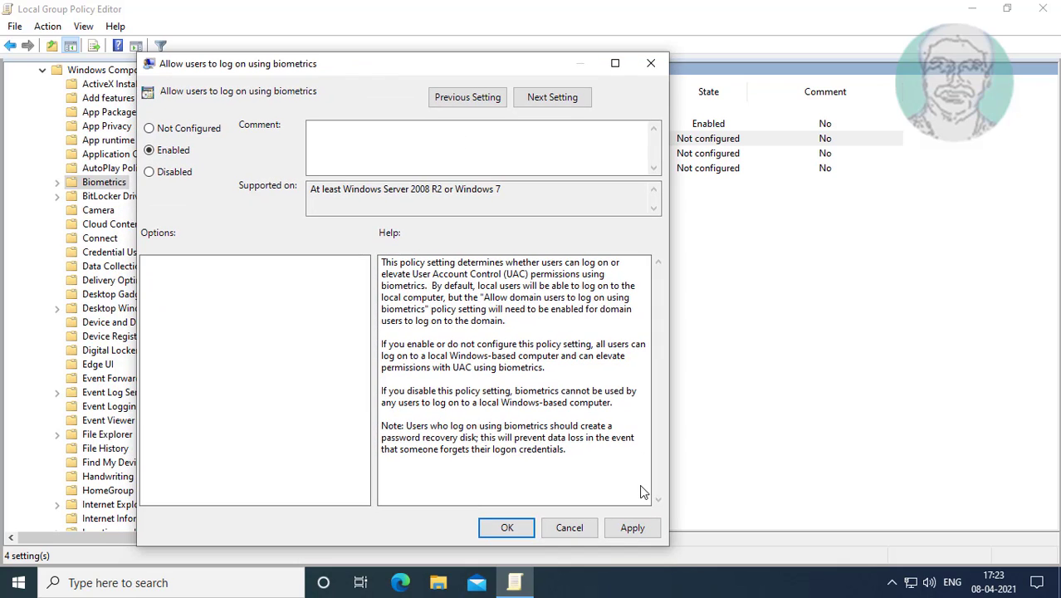
left_click(632, 527)
left_click(507, 528)
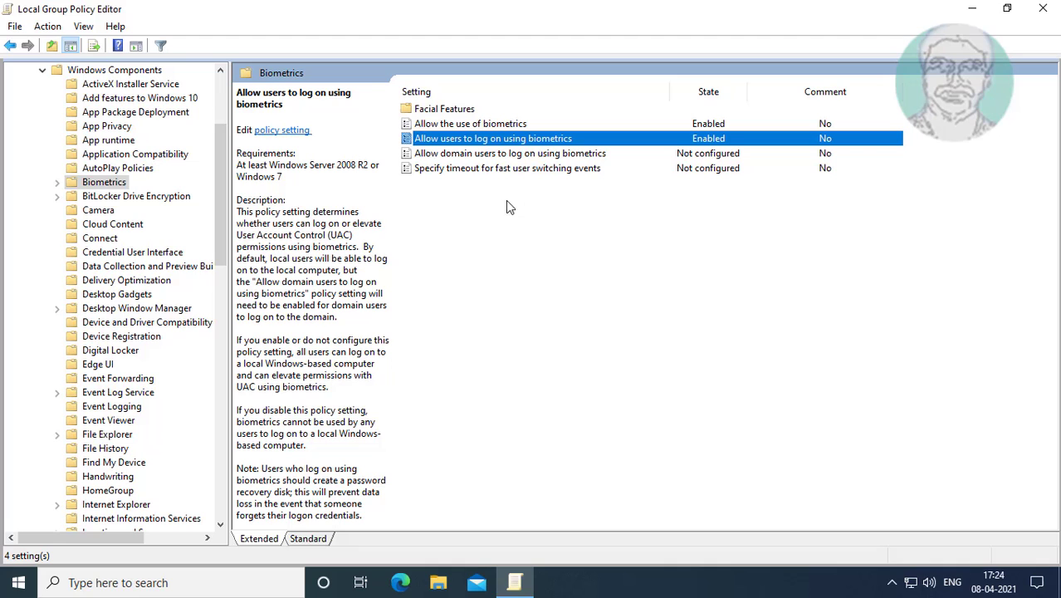
Enable domain-user biometric logon and set the fast user switching timeout to Enabled, 10 seconds
double_click(485, 154)
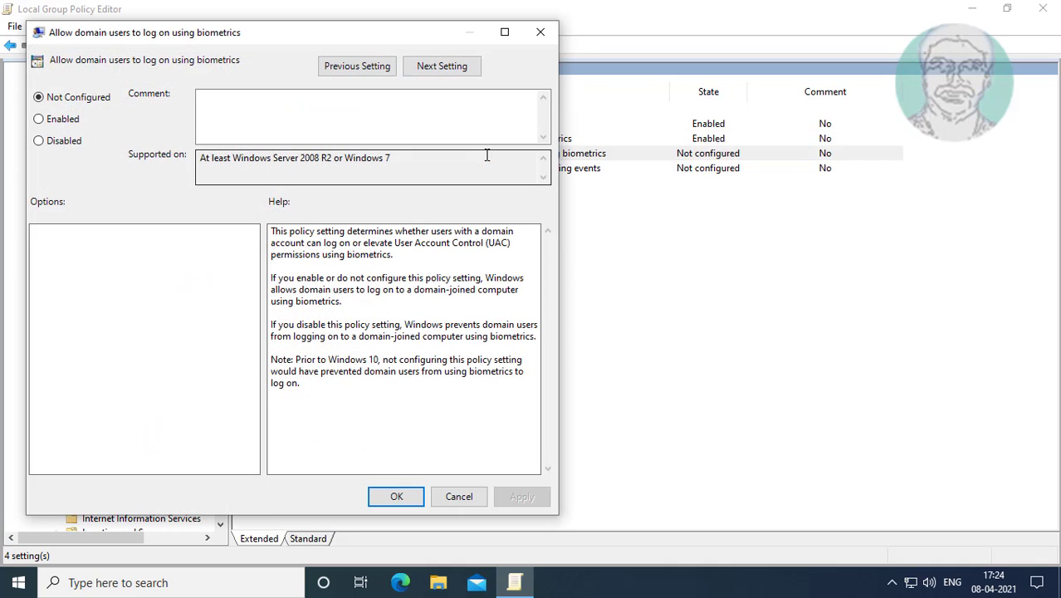
left_click(41, 118)
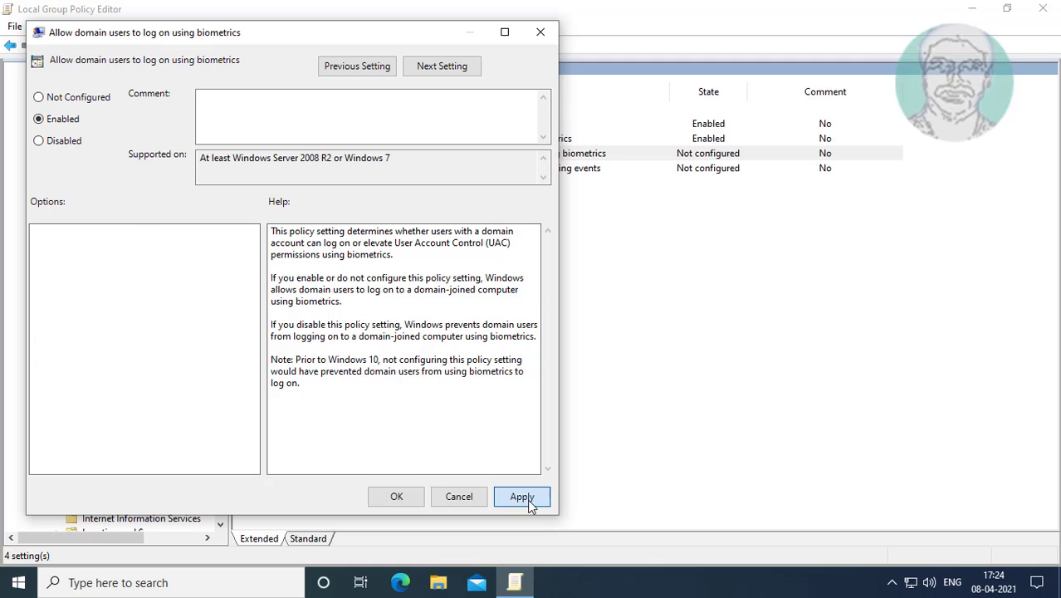
left_click(397, 497)
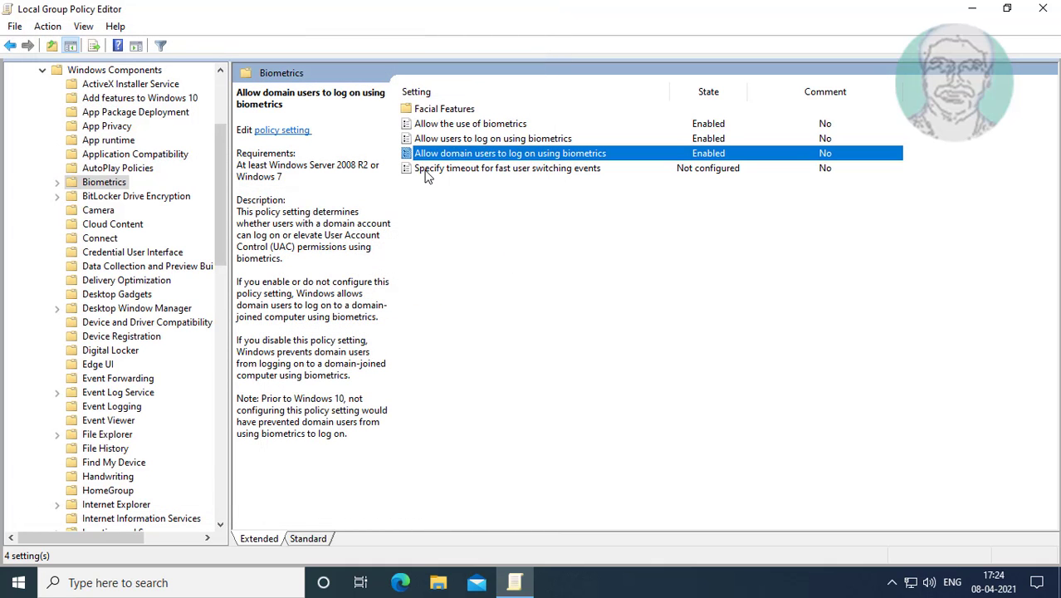
left_click(491, 170)
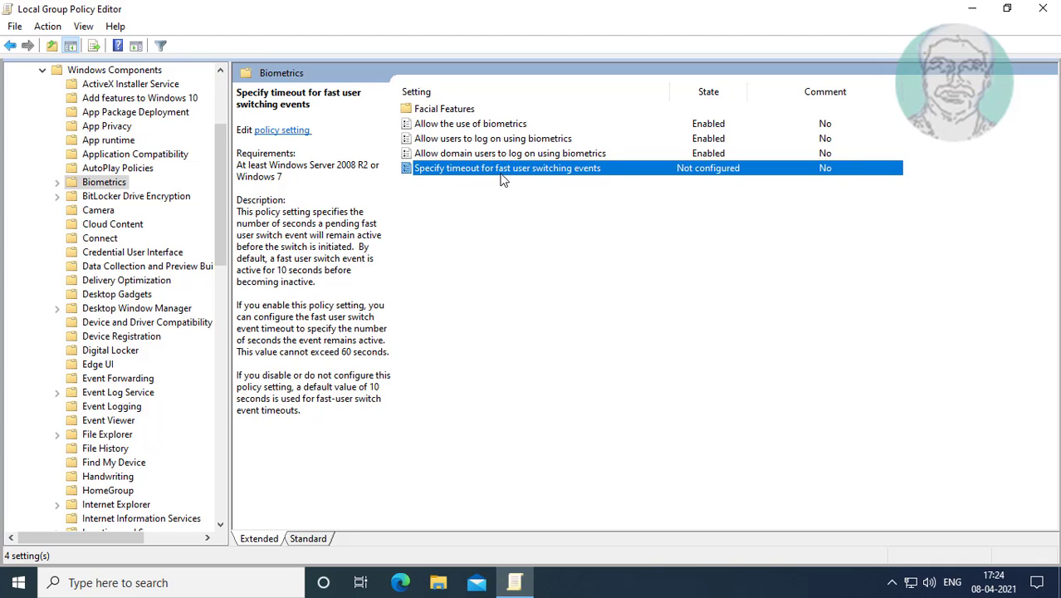
double_click(610, 170)
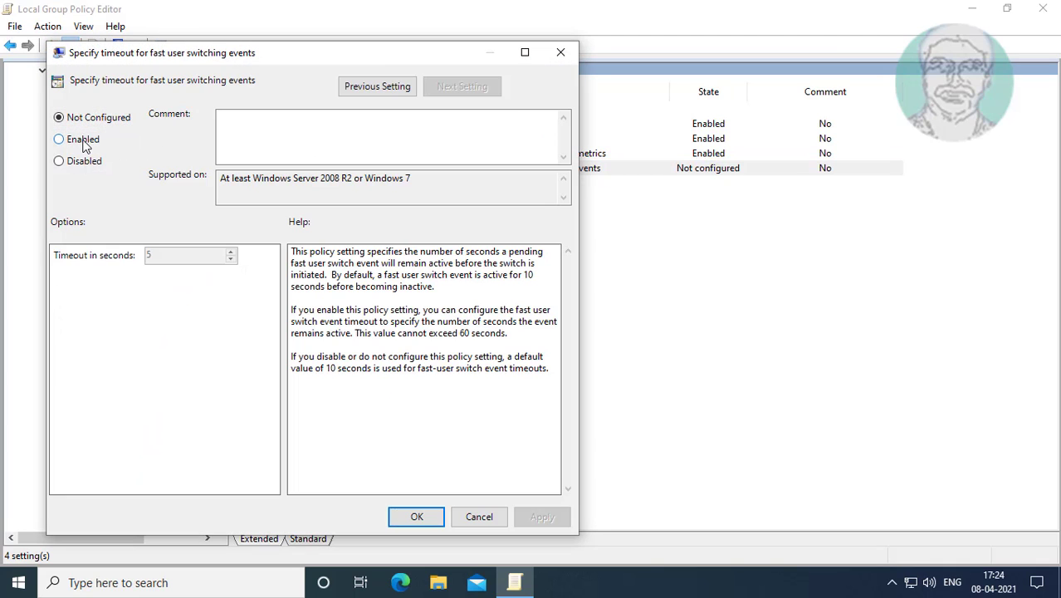
left_click(83, 140)
type("10")
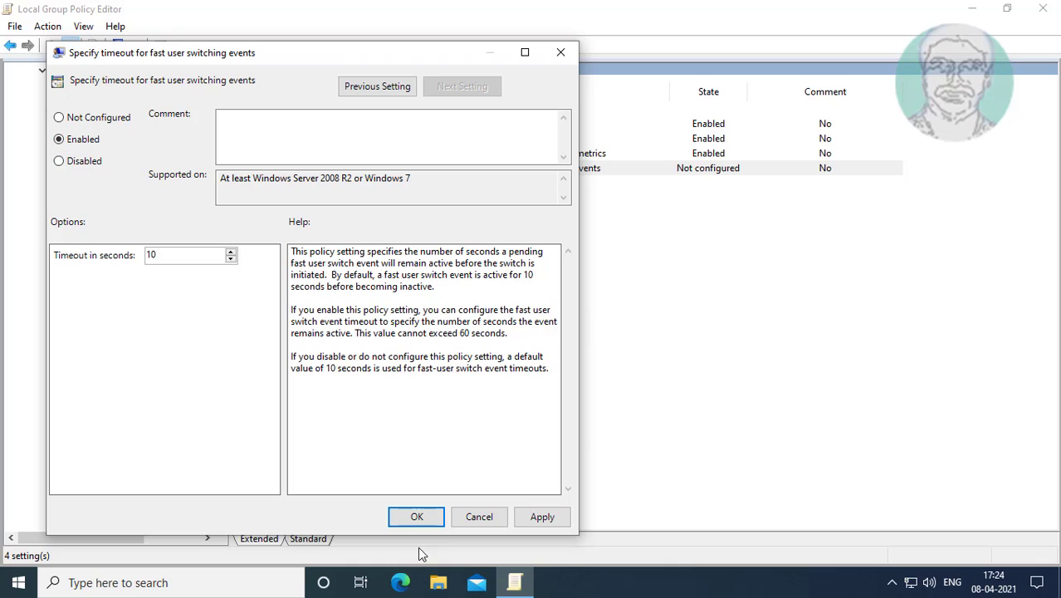
Save the enabled timeout policy and open the Biometrics > Facial Features policies
left_click(544, 517)
left_click(427, 517)
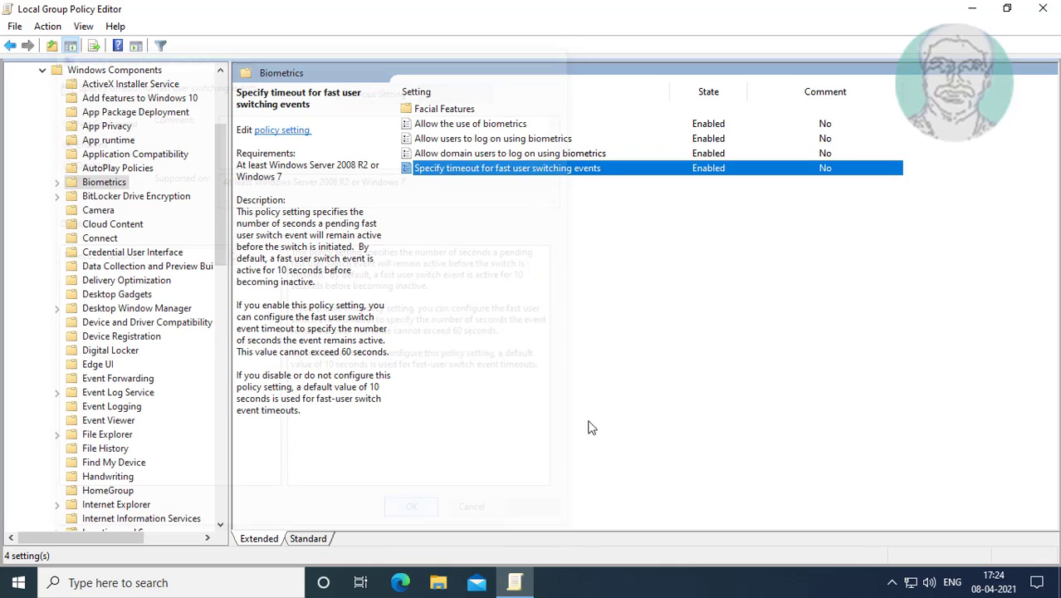
left_click(62, 184)
left_click(129, 201)
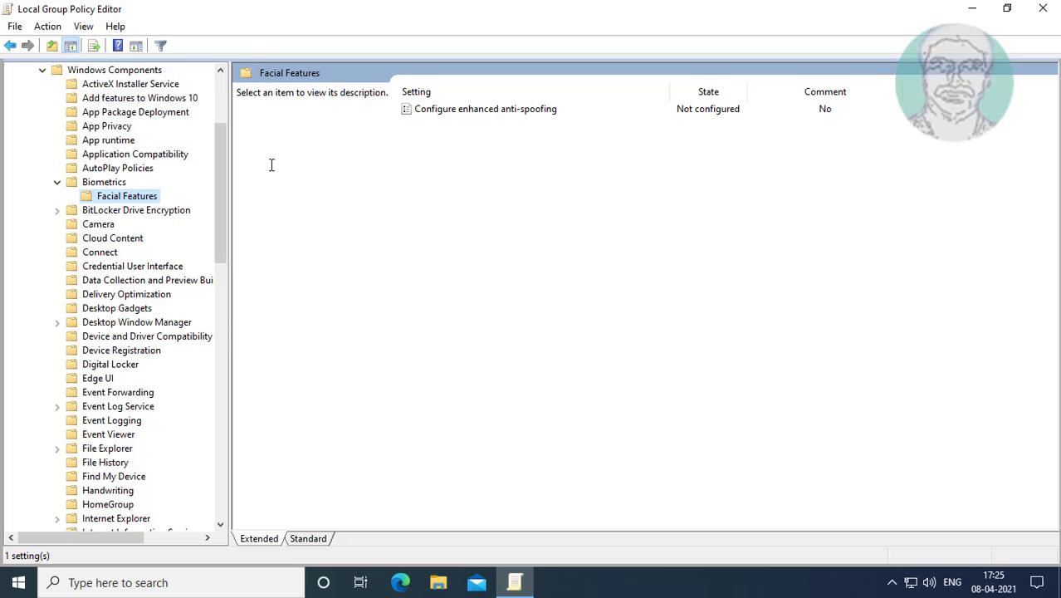
Set 'Configure enhanced anti-spoofing' to Disabled and return to the Biometrics list
double_click(529, 111)
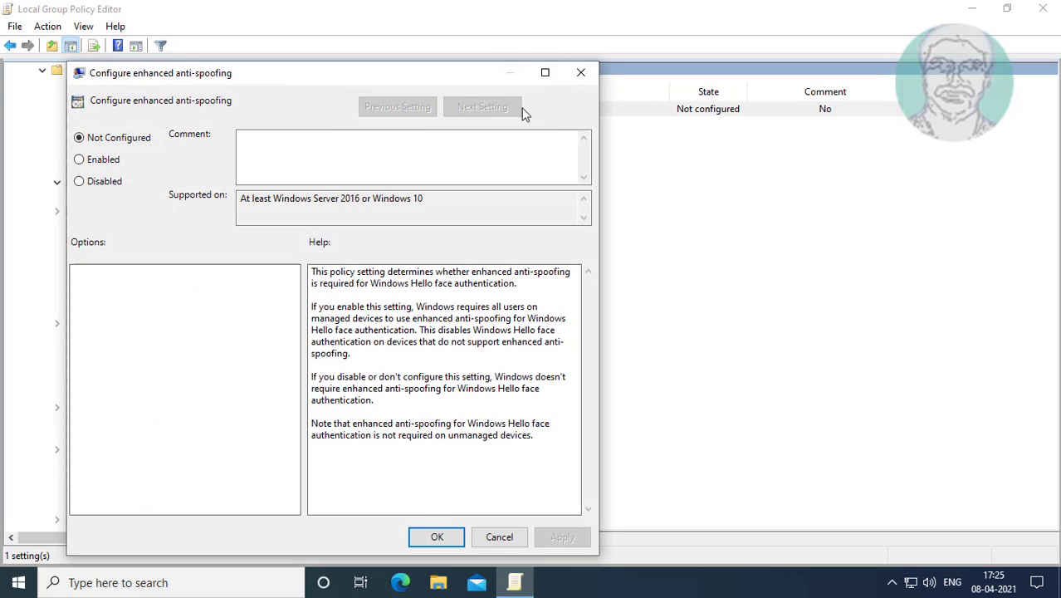
left_click(88, 186)
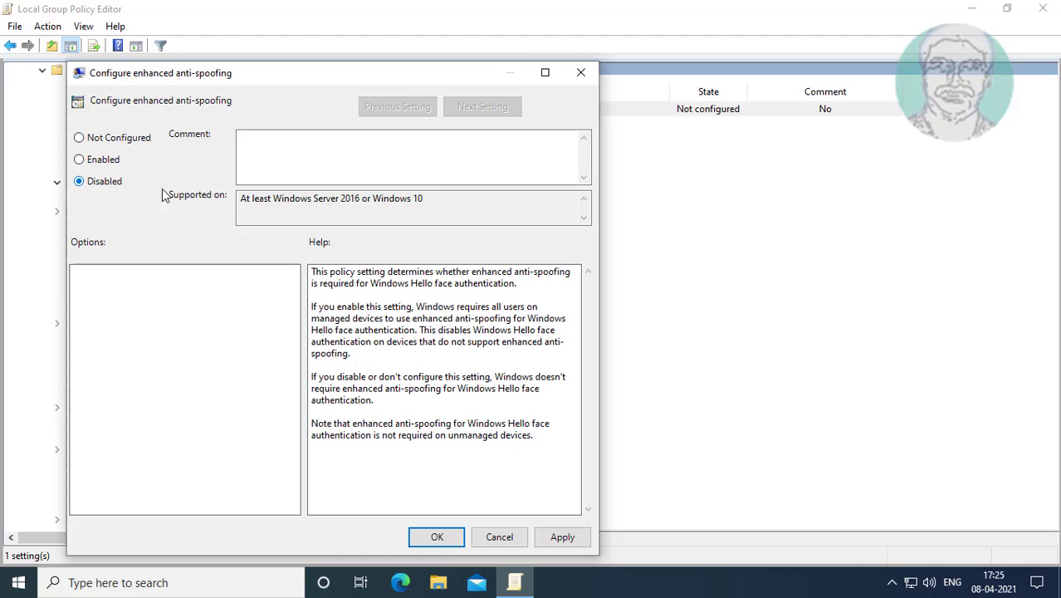
left_click(562, 537)
left_click(435, 537)
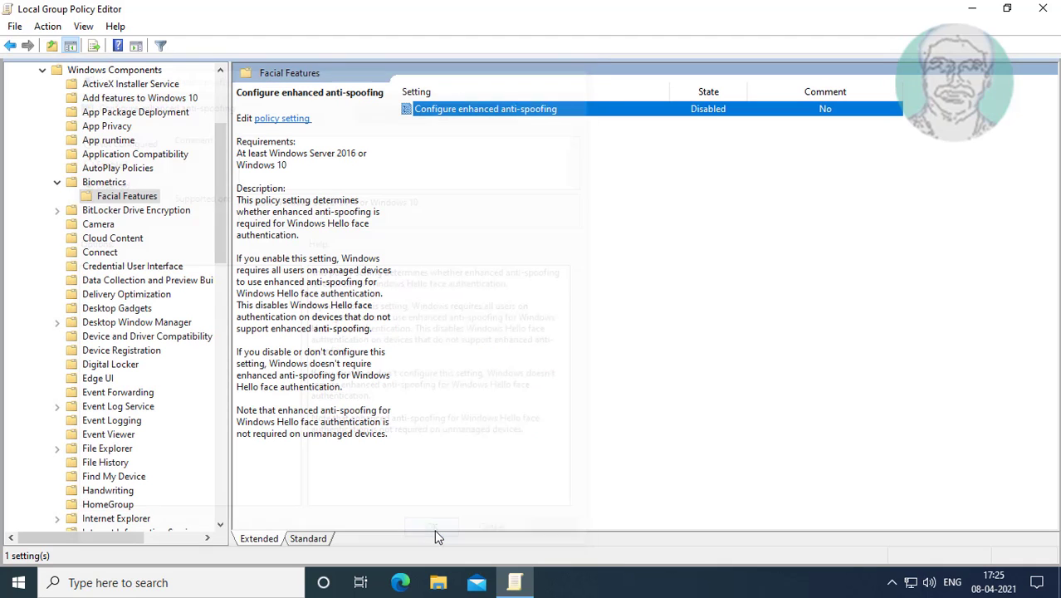
left_click(58, 184)
left_click_drag(222, 224, 221, 211)
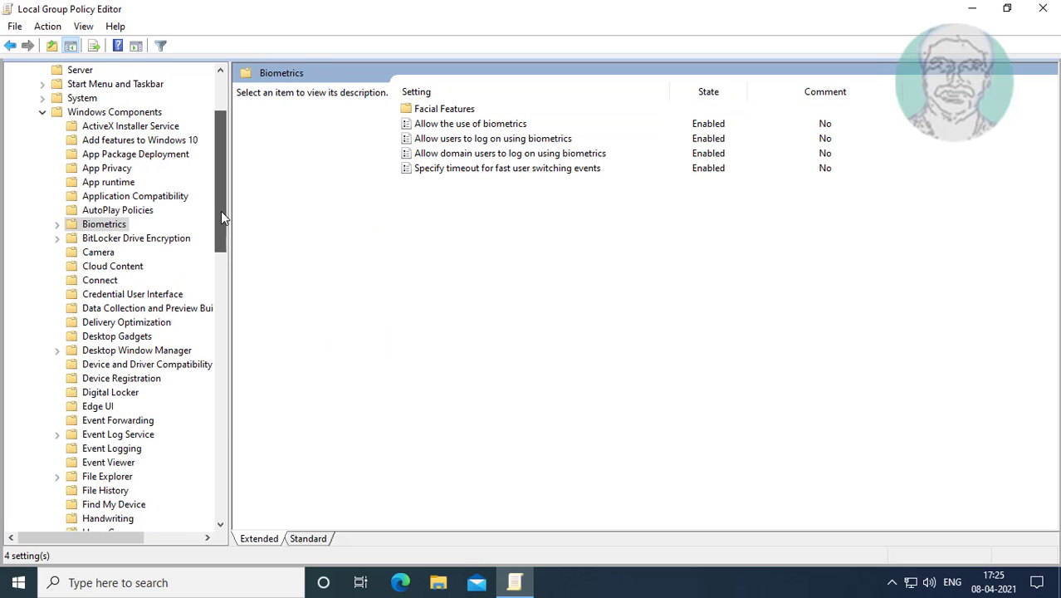
Navigate to Administrative Templates > System > Logon in the policy tree
scroll(201, 189, "up", 2)
left_click(42, 211)
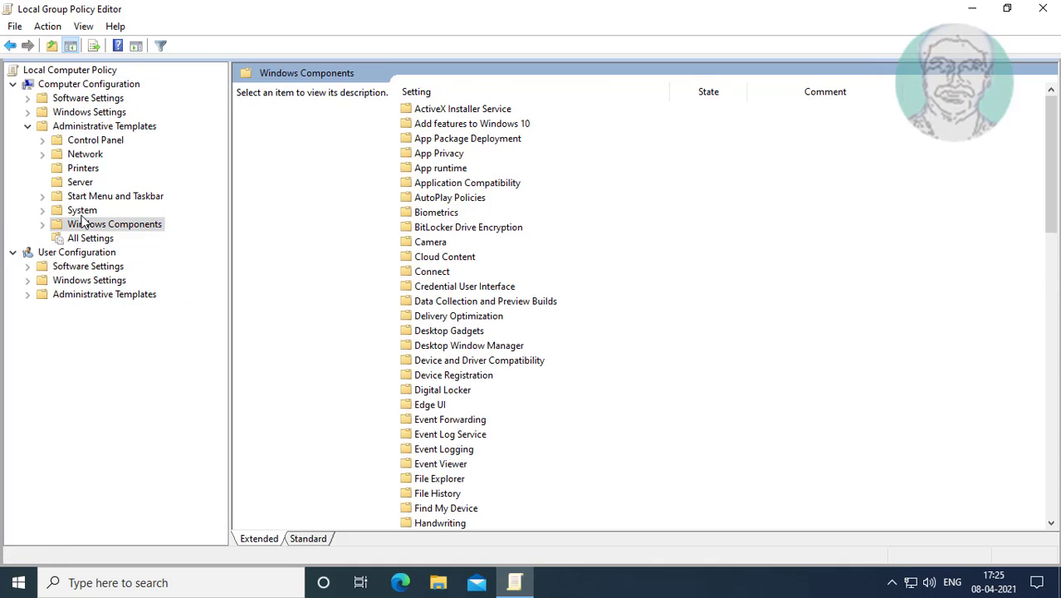
left_click(83, 211)
left_click(43, 211)
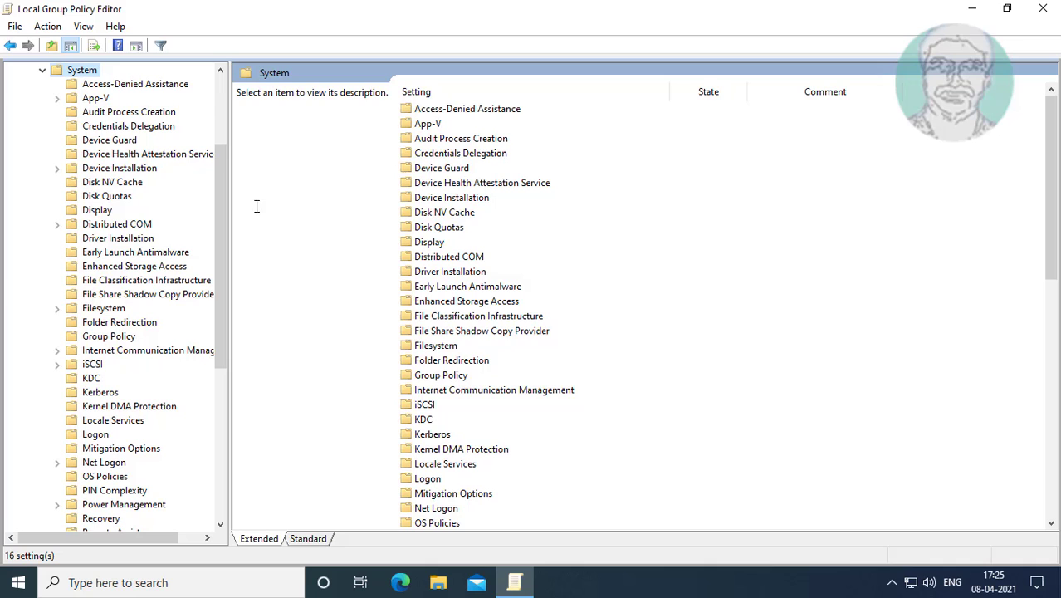
left_click(96, 436)
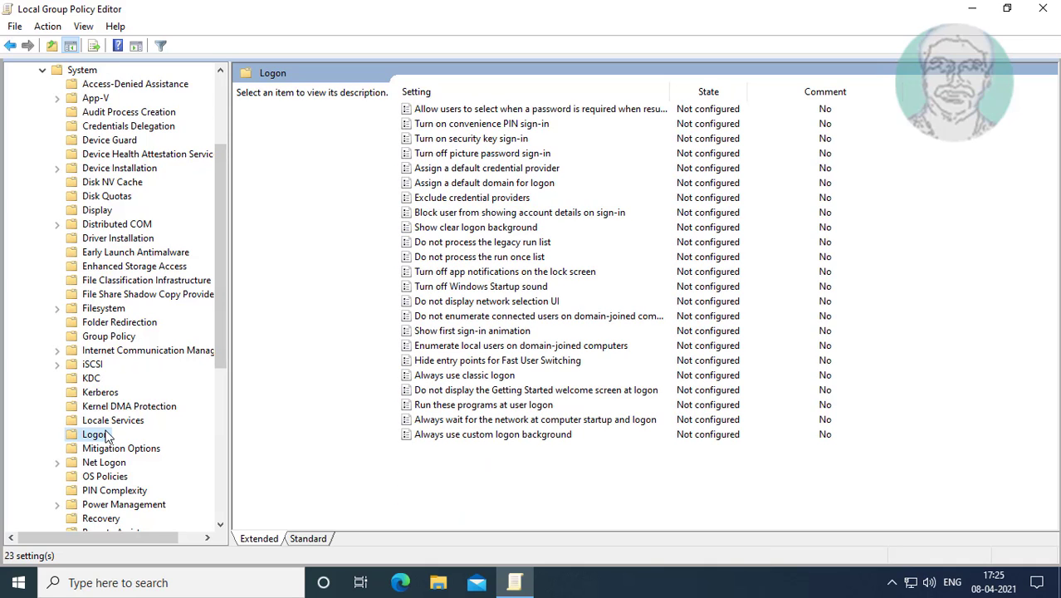
Set 'Turn on convenience PIN sign-in' to Enabled and apply it
left_click(433, 127)
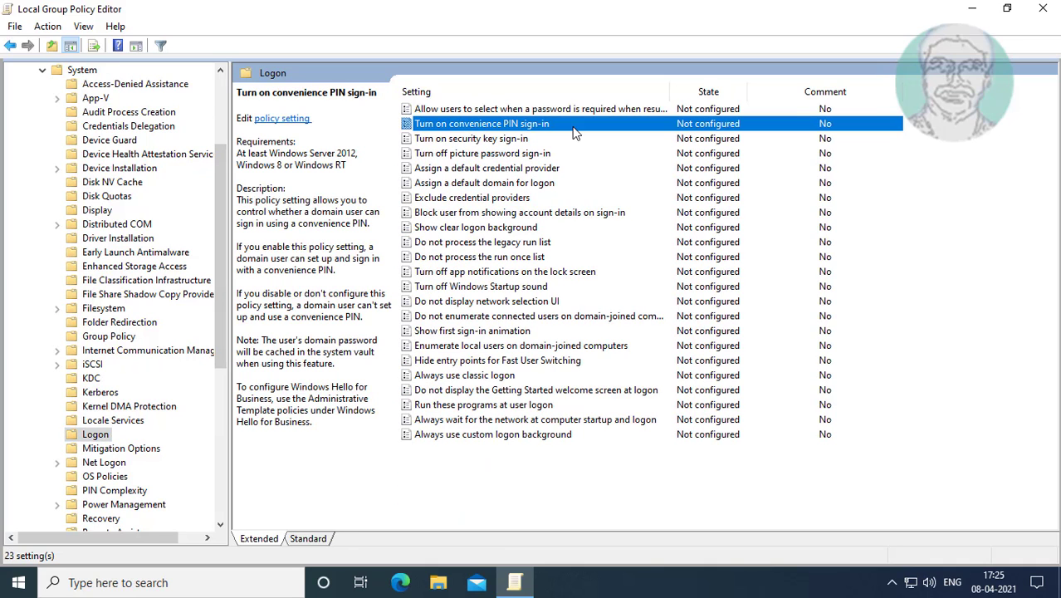
double_click(548, 125)
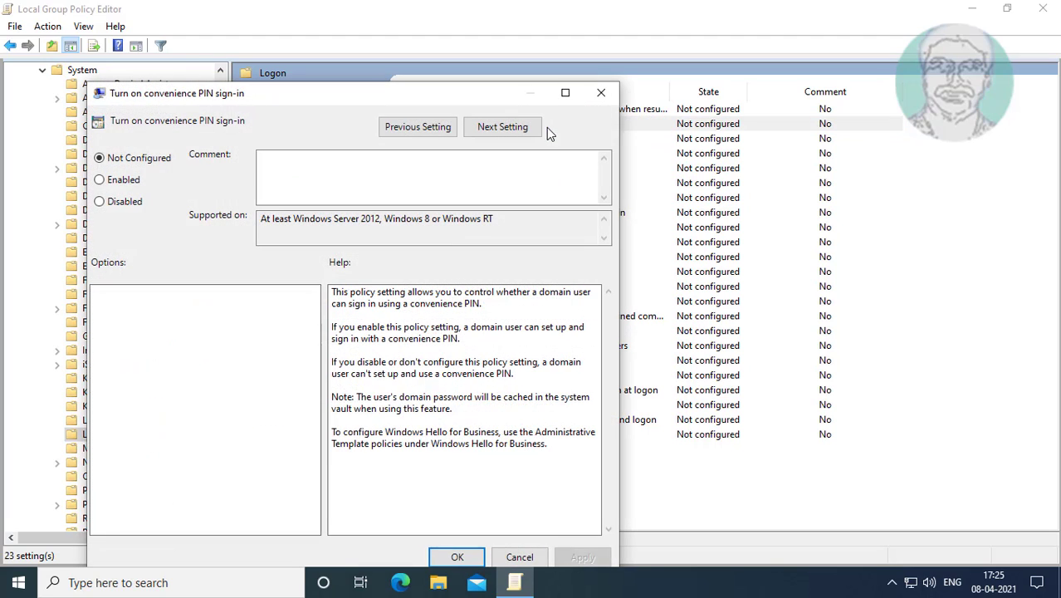
left_click_drag(365, 98, 415, 56)
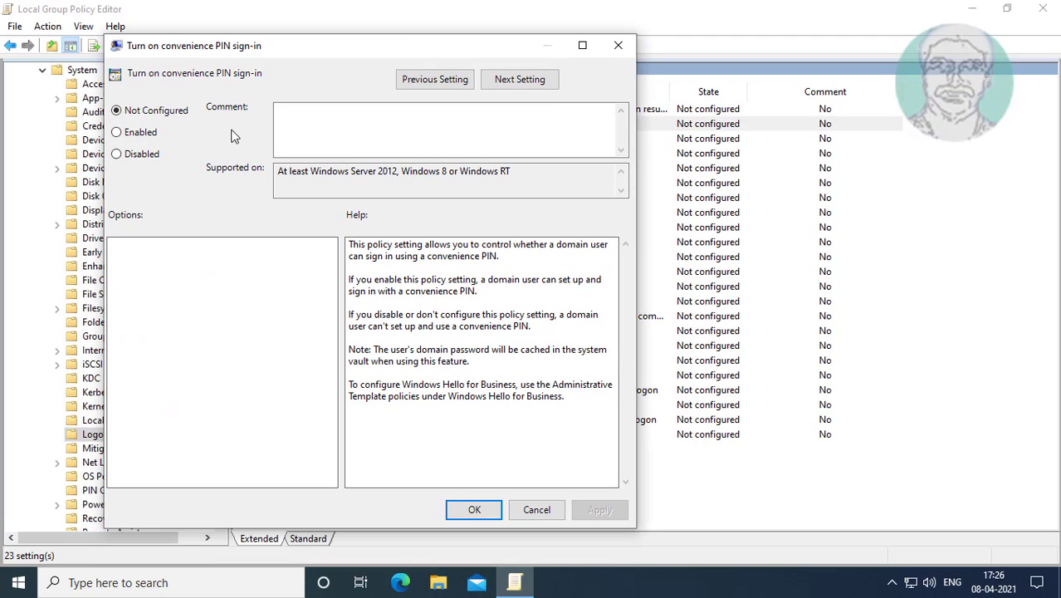
left_click(140, 134)
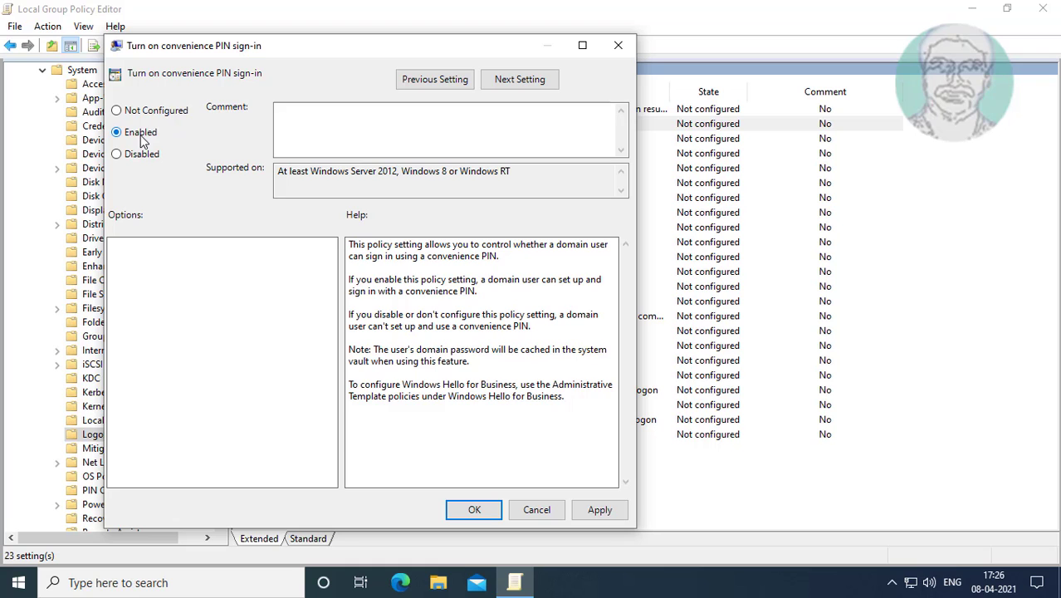
left_click(601, 510)
left_click(472, 509)
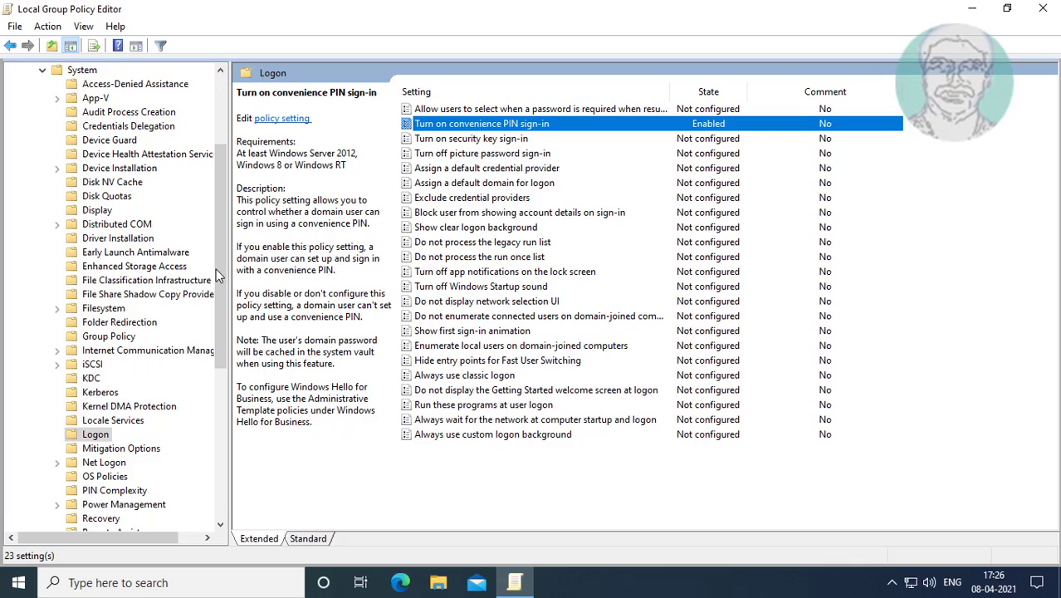
left_click_drag(216, 268, 222, 182)
Collapse the policy tree, close the Group Policy Editor, and restart Windows from Start
left_click(42, 210)
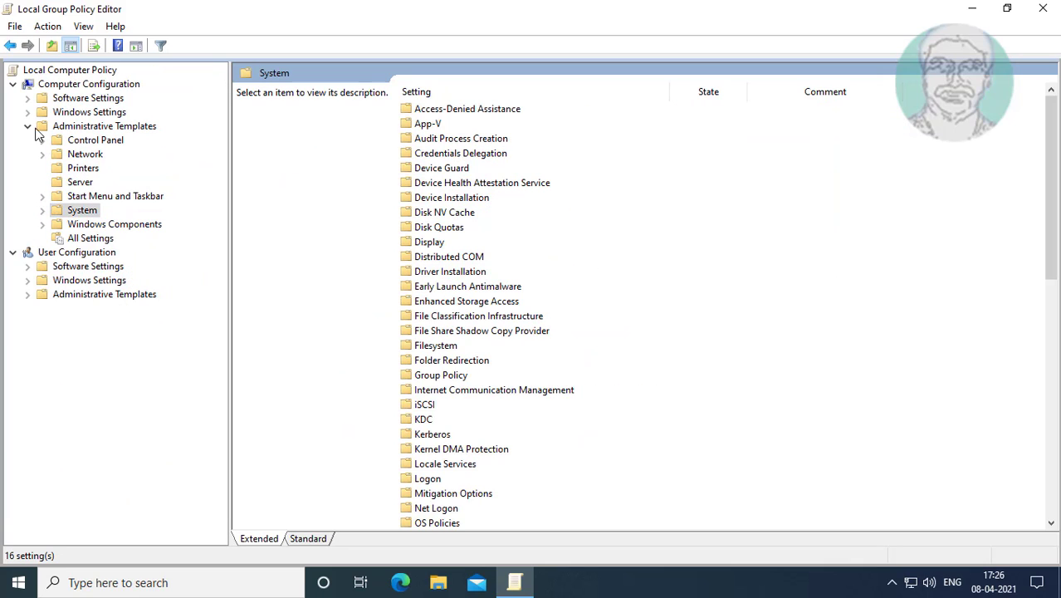
left_click(28, 127)
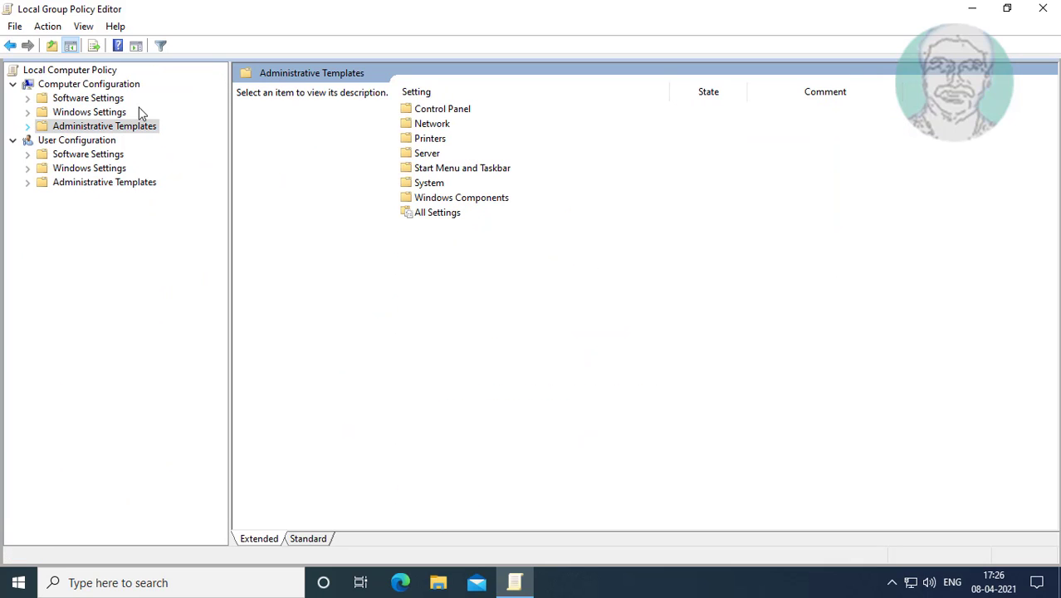
left_click(1038, 8)
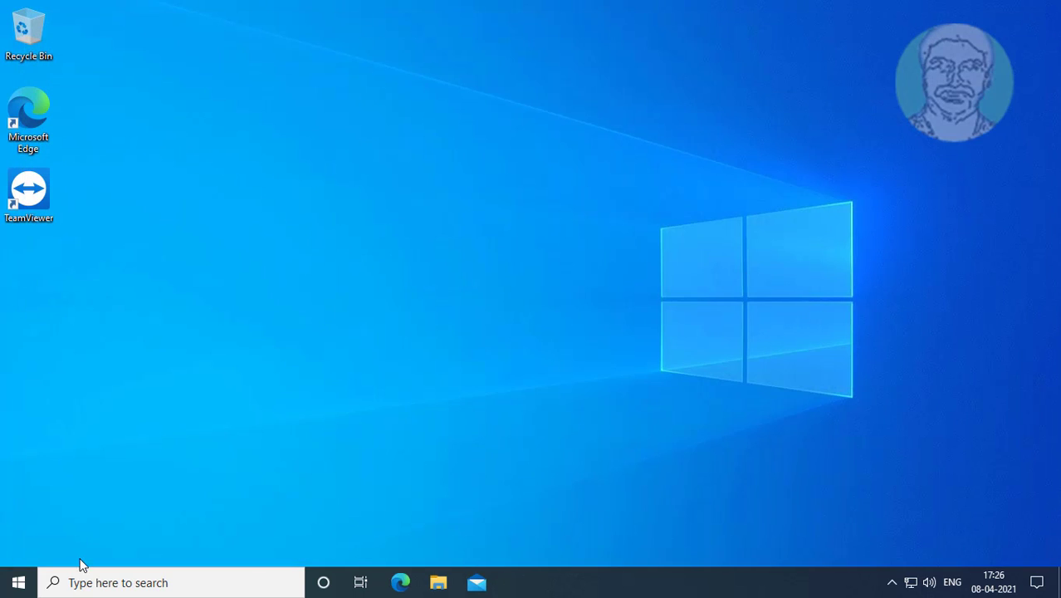
left_click(18, 582)
left_click(20, 548)
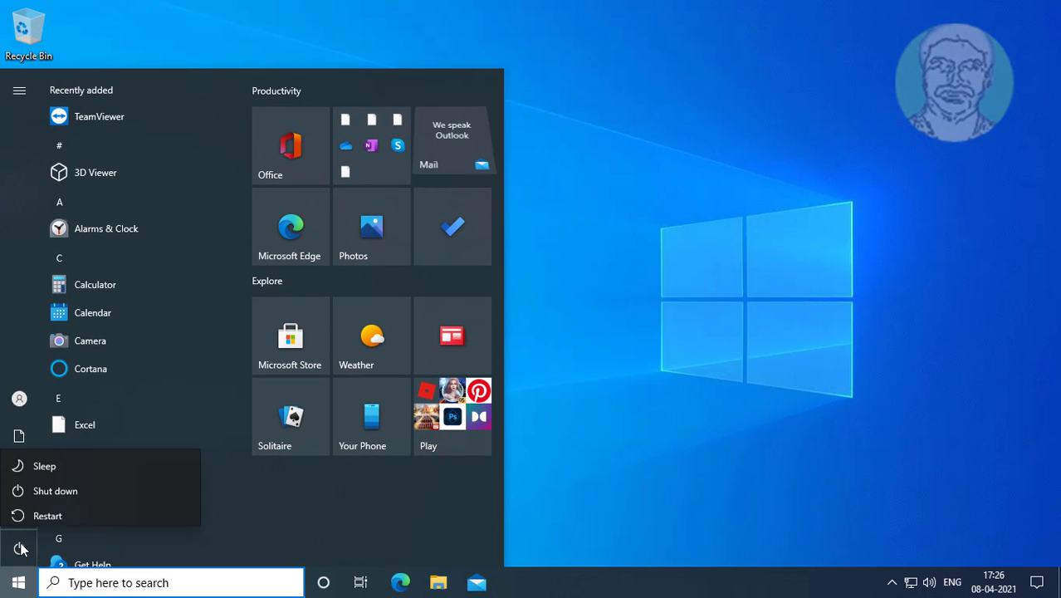
left_click(48, 516)
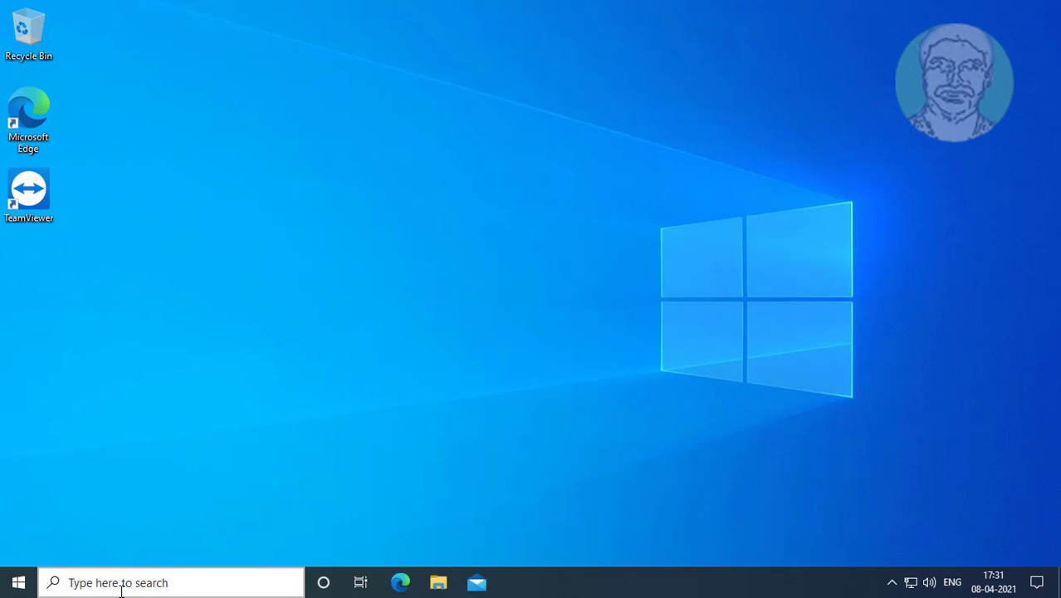
left_click(121, 585)
type("serv")
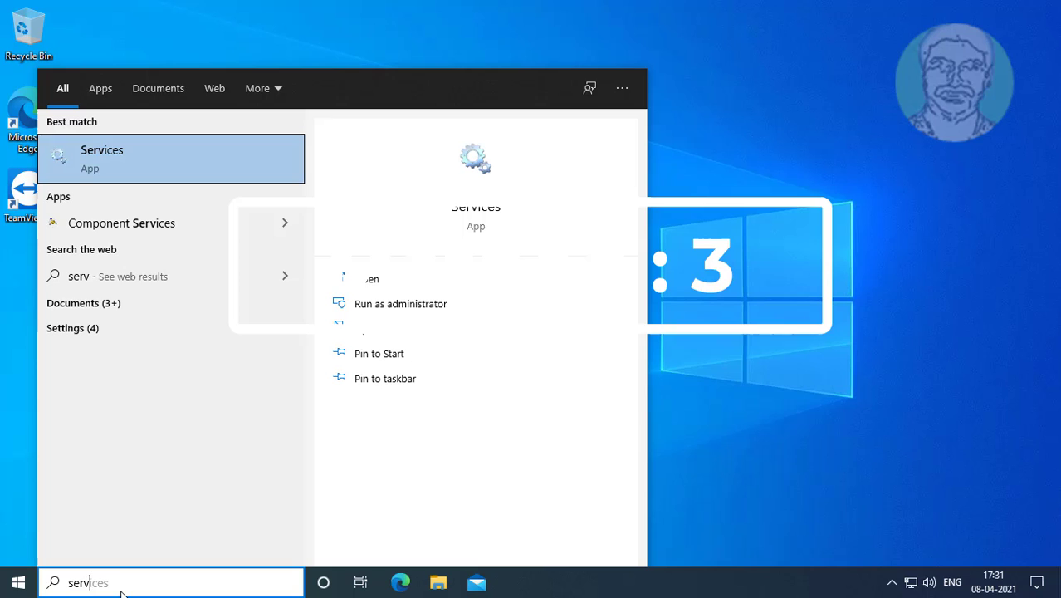
type("ic")
type("es")
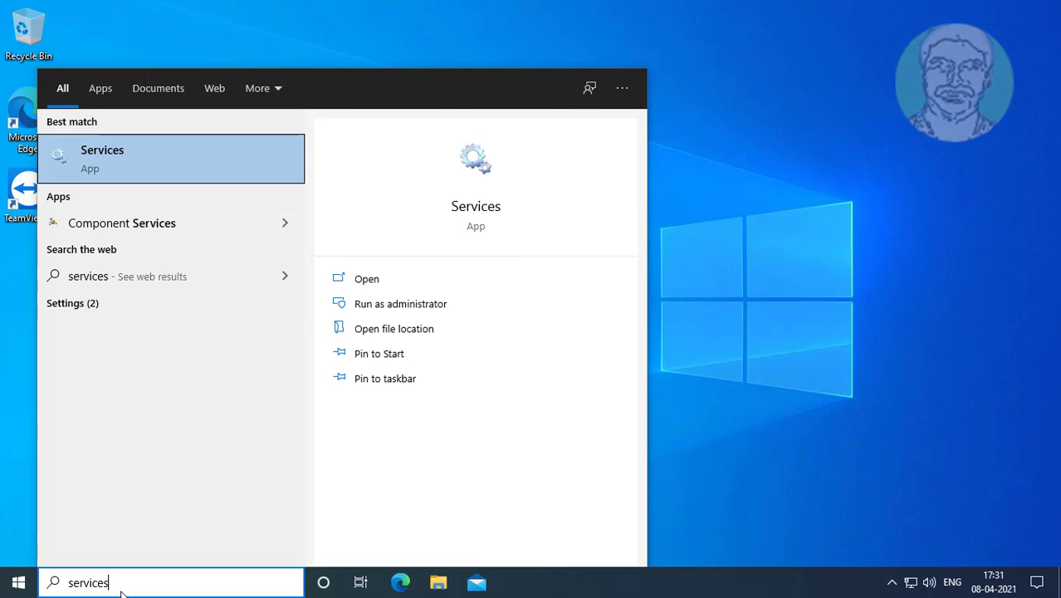
left_click(124, 156)
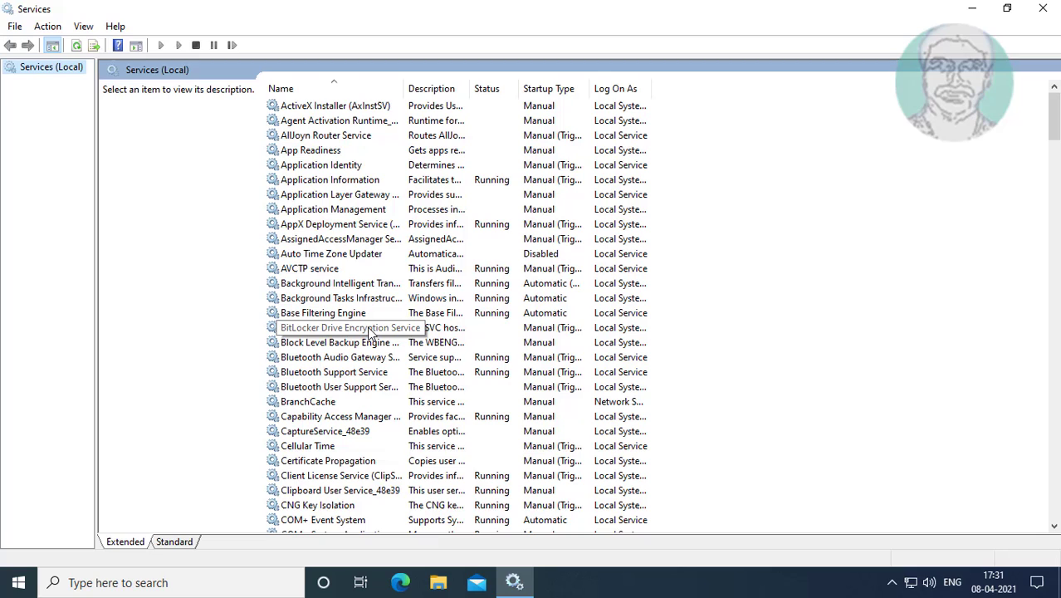
scroll(371, 332, "down", 1)
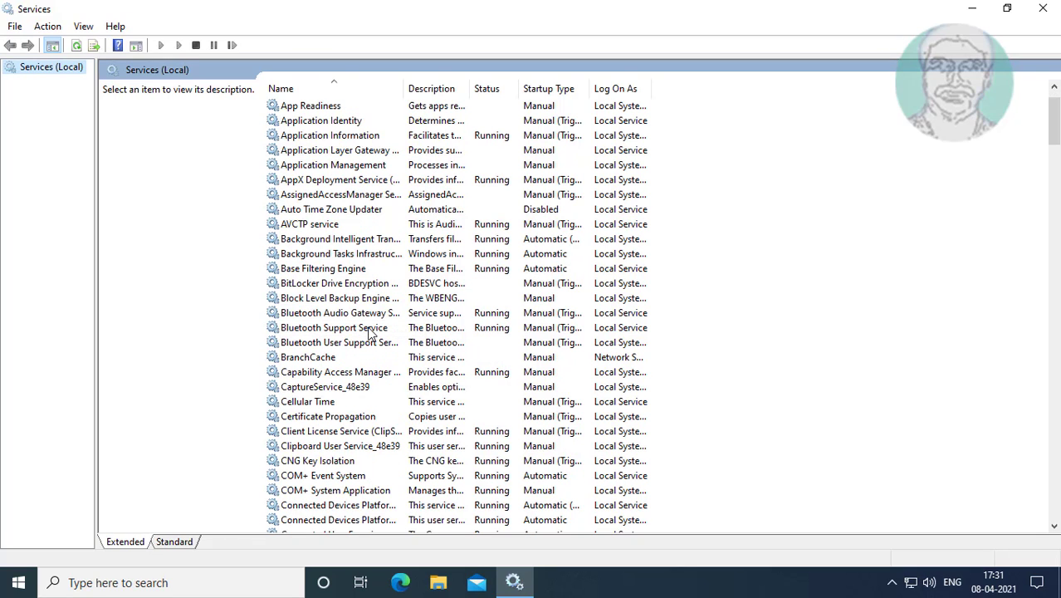
left_click(336, 333)
key("c")
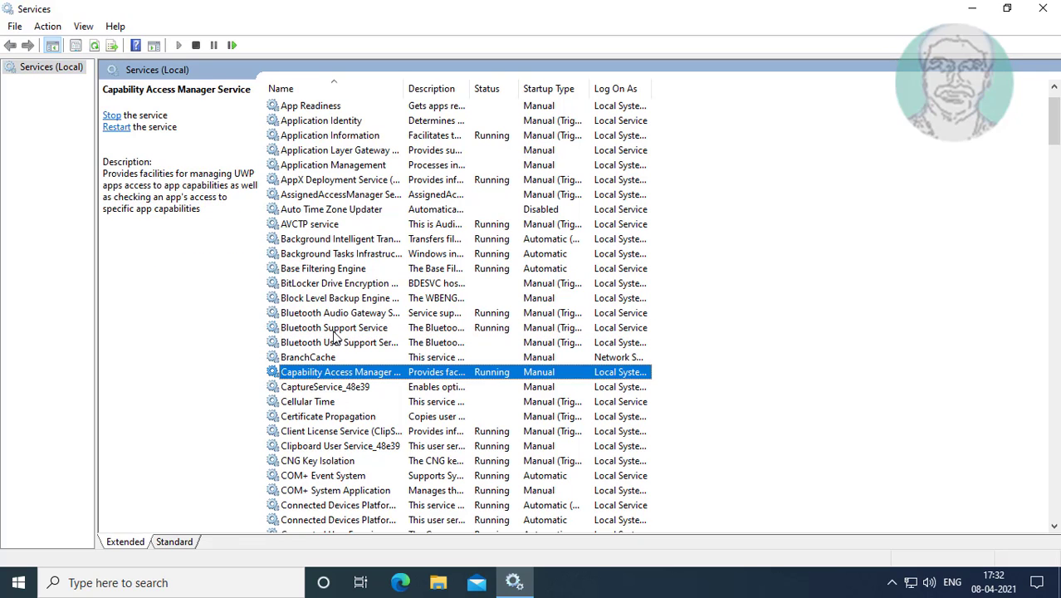
scroll(346, 427, "down", 2)
scroll(346, 427, "down", 3)
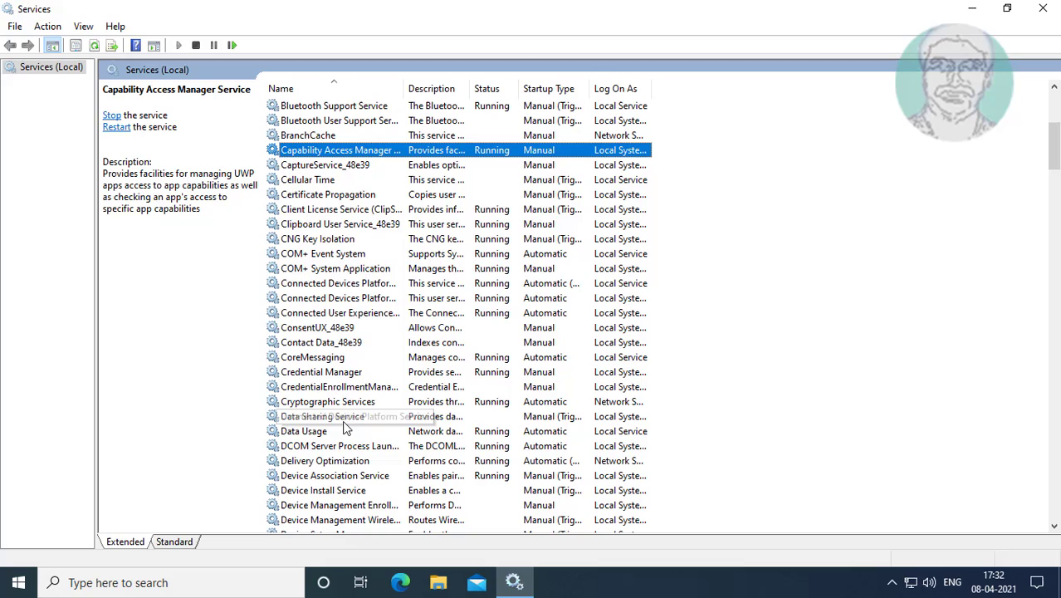
left_click(346, 375)
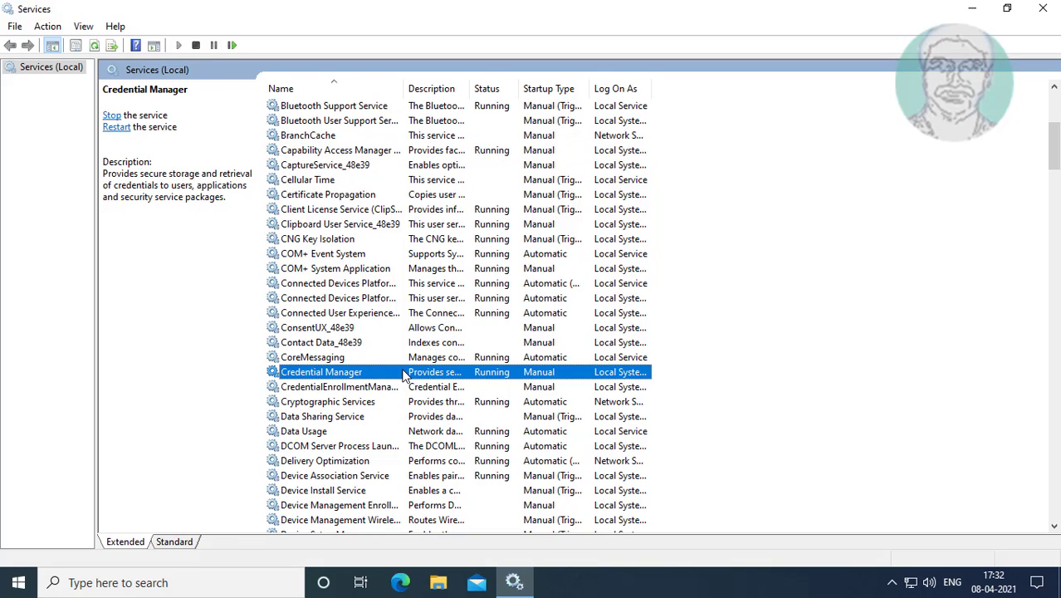
double_click(404, 375)
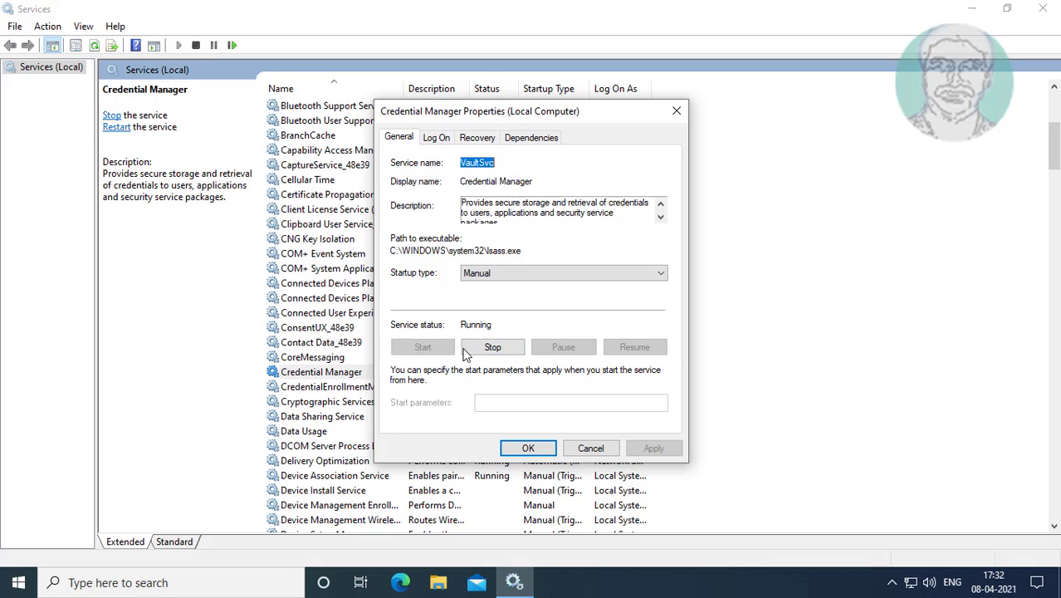
left_click(518, 448)
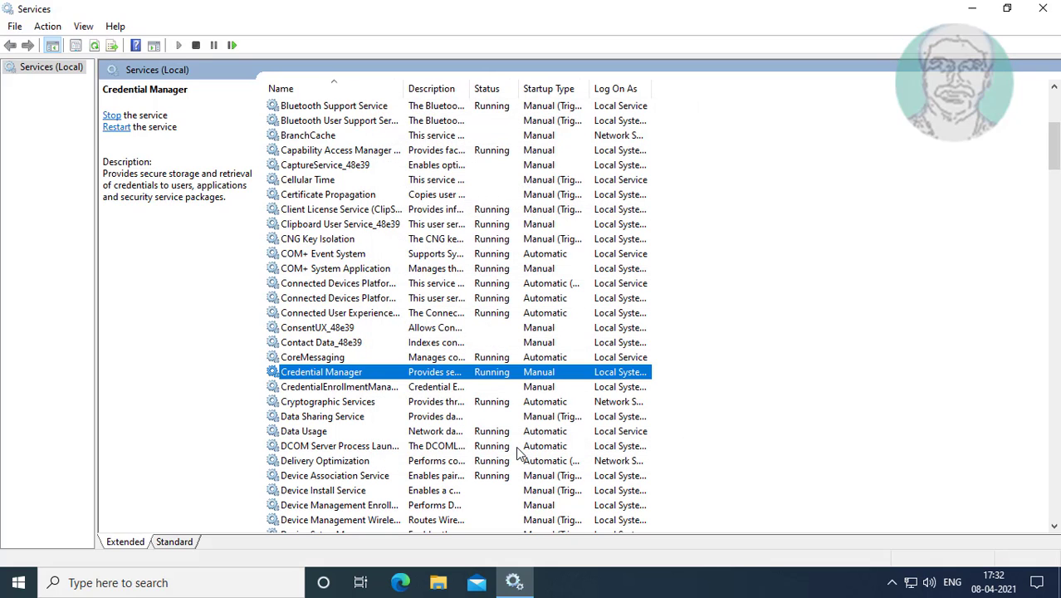
left_click(1043, 8)
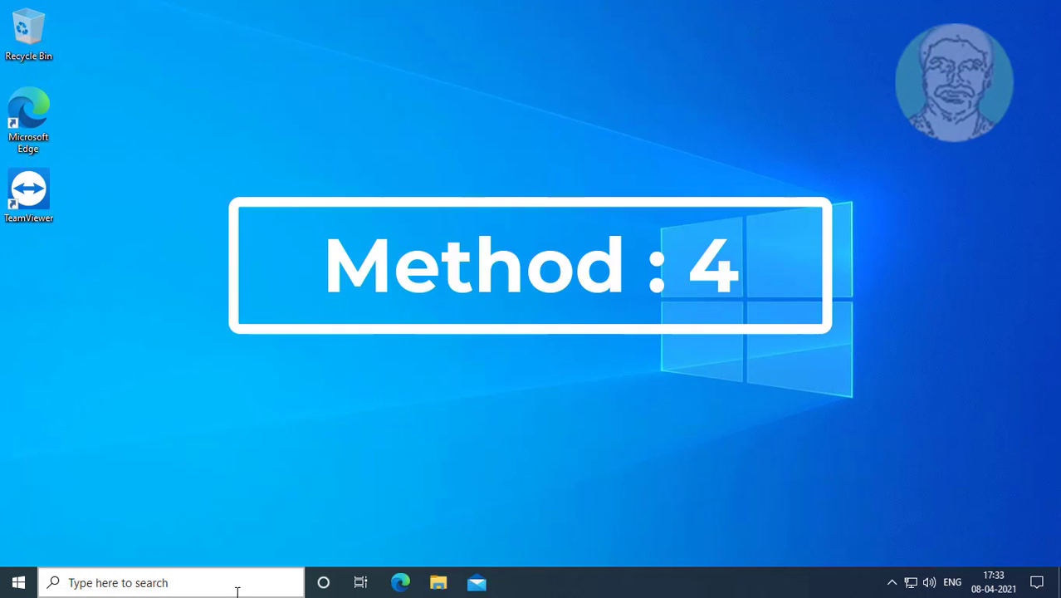
Browse to C:\Windows\ServiceProfiles\LocalService, grant access, and turn on Hidden items
left_click(439, 582)
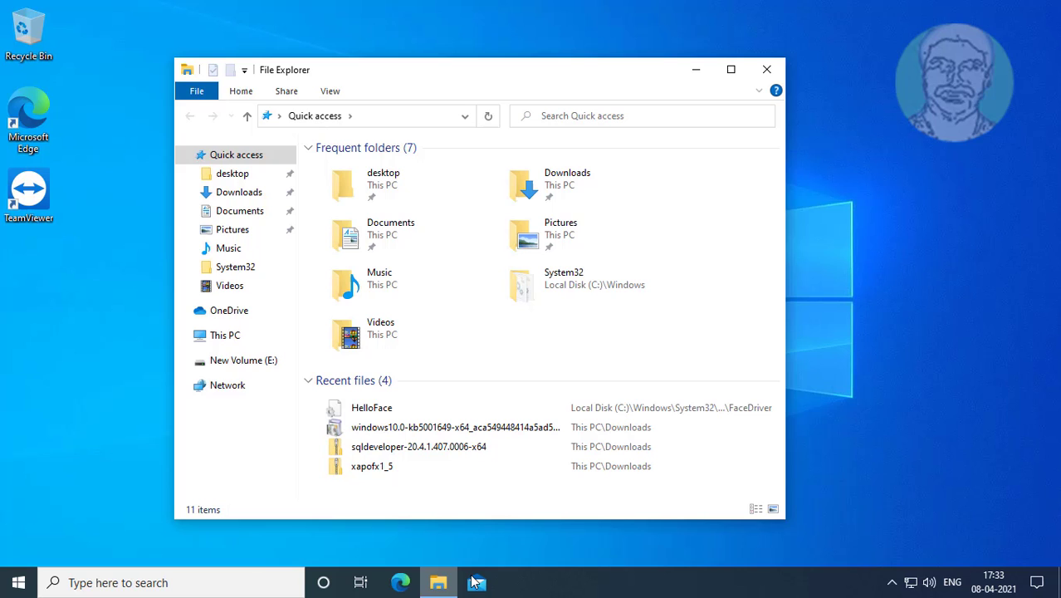
left_click(246, 340)
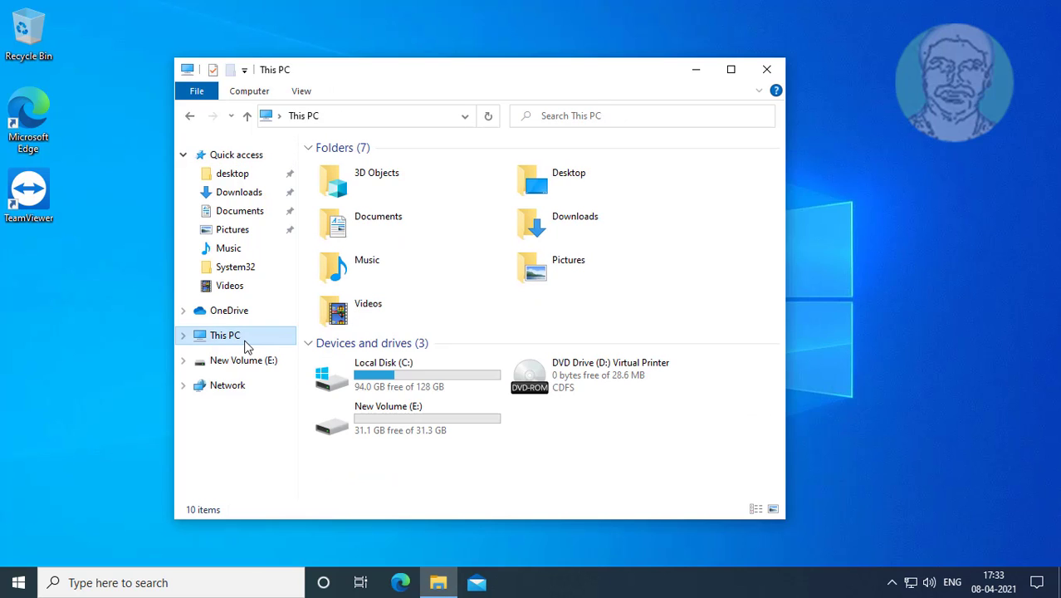
double_click(398, 366)
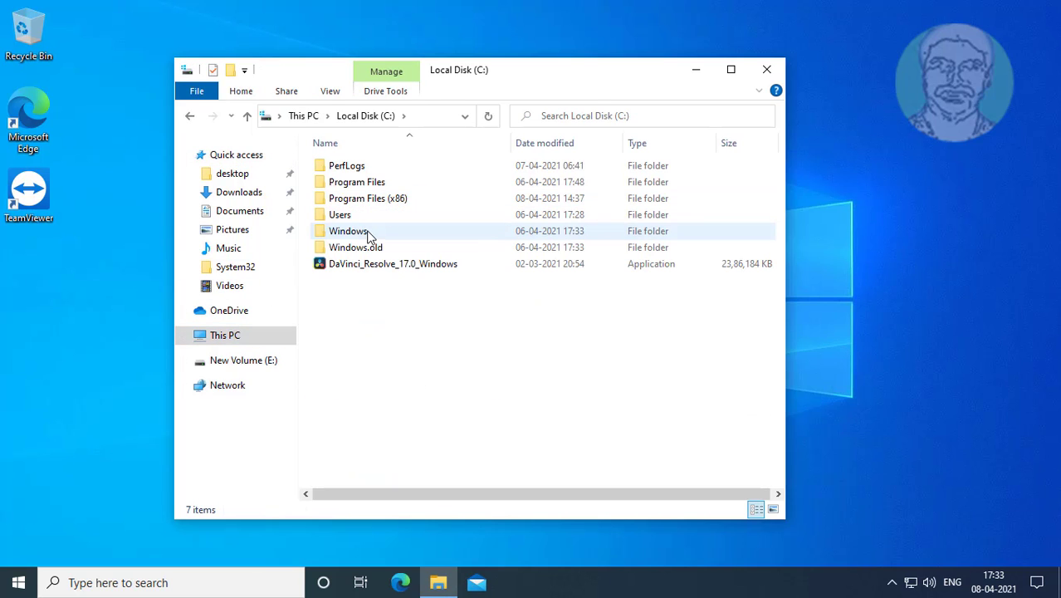
left_click(369, 235)
double_click(380, 233)
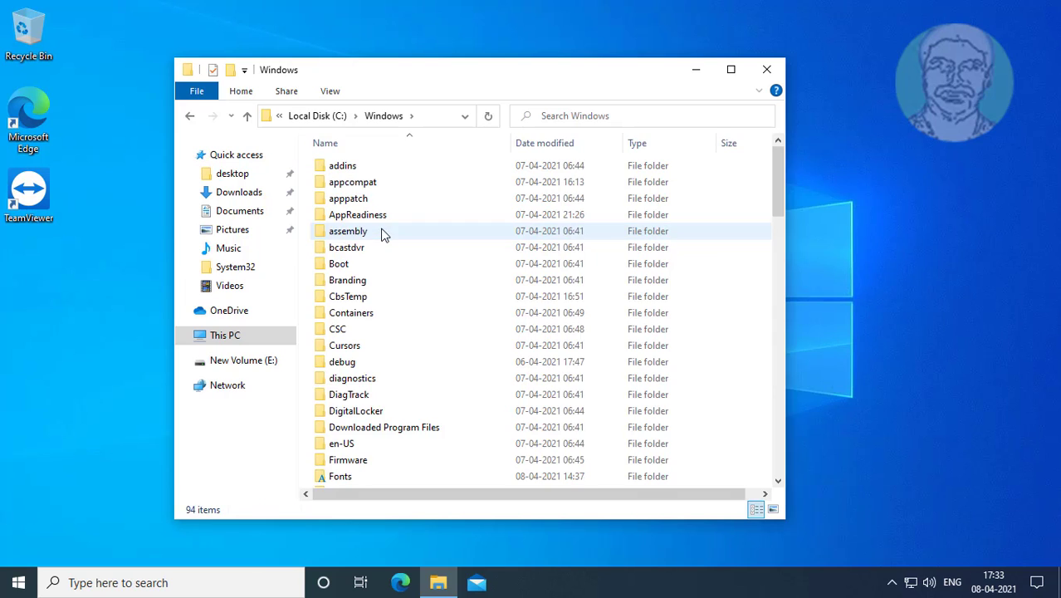
key("s")
double_click(375, 212)
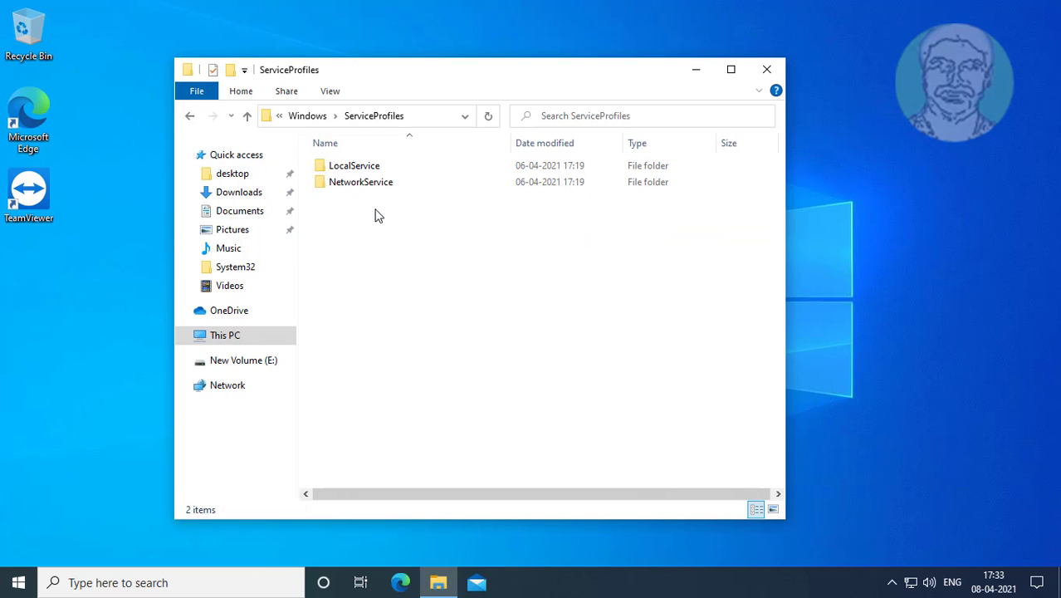
double_click(352, 166)
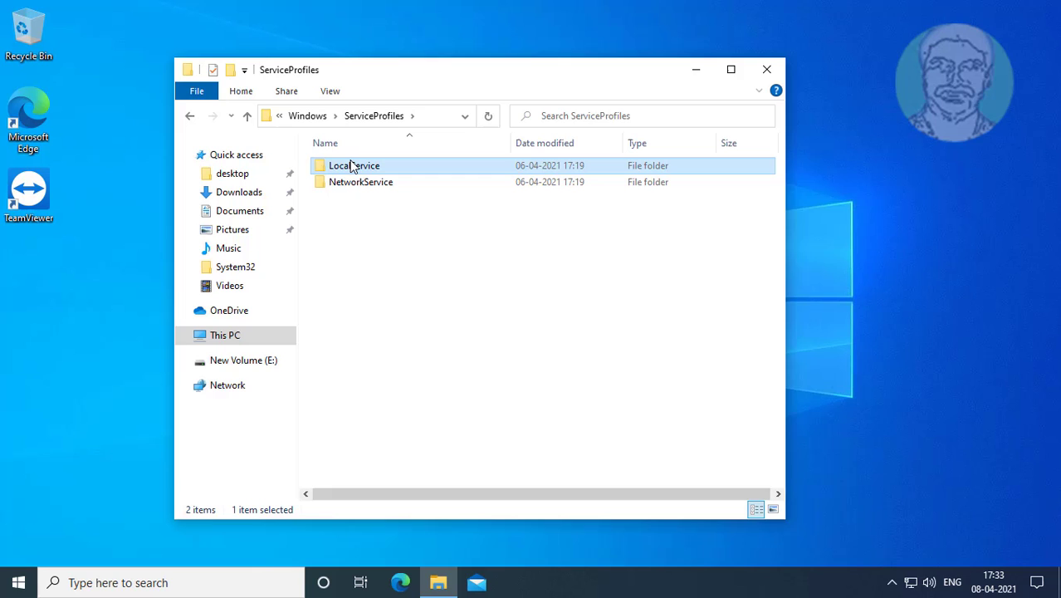
left_click(558, 316)
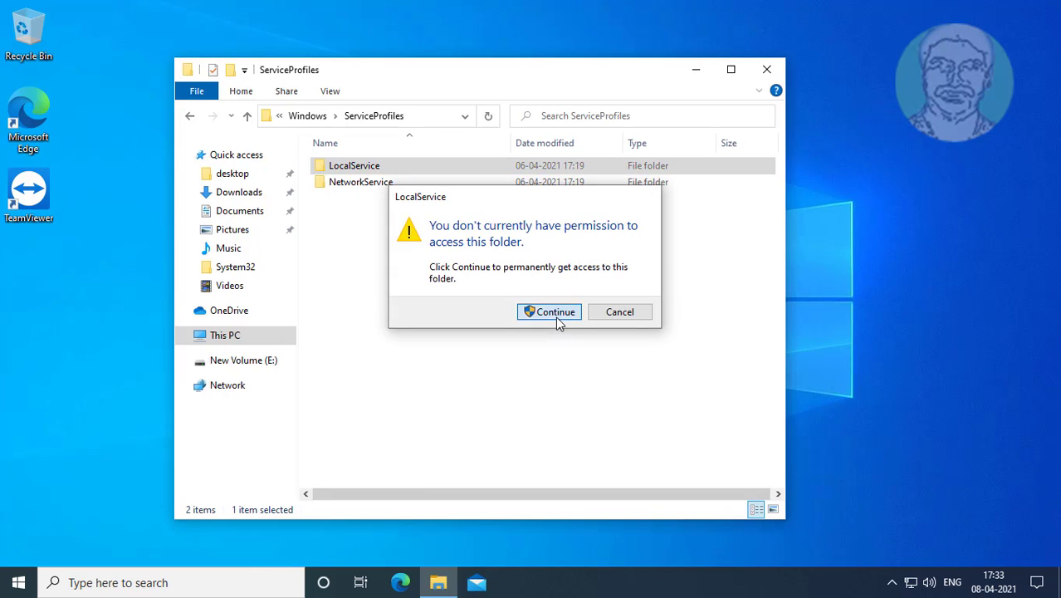
left_click(335, 92)
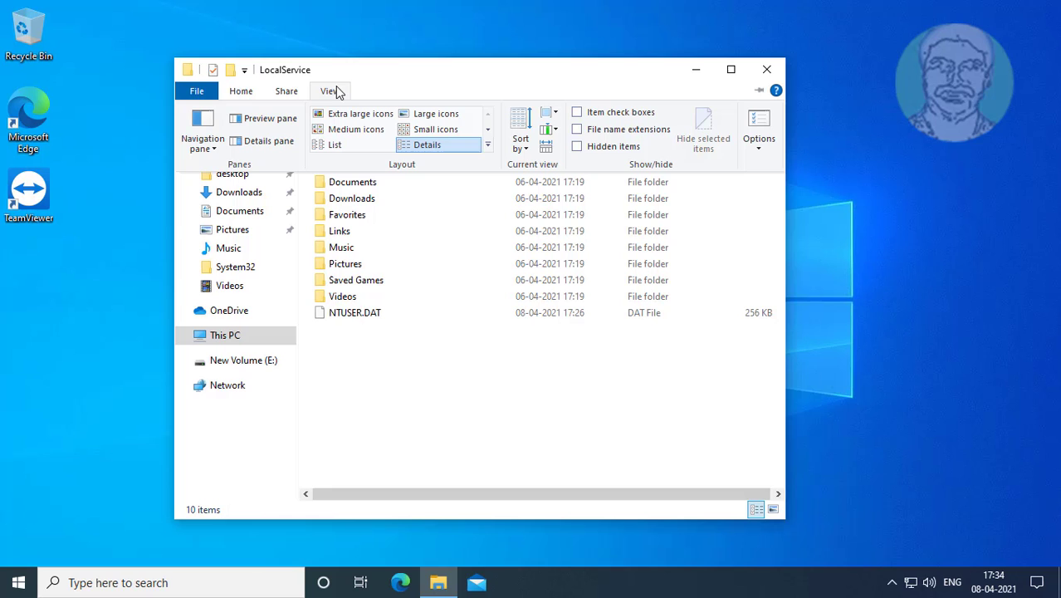
left_click(579, 147)
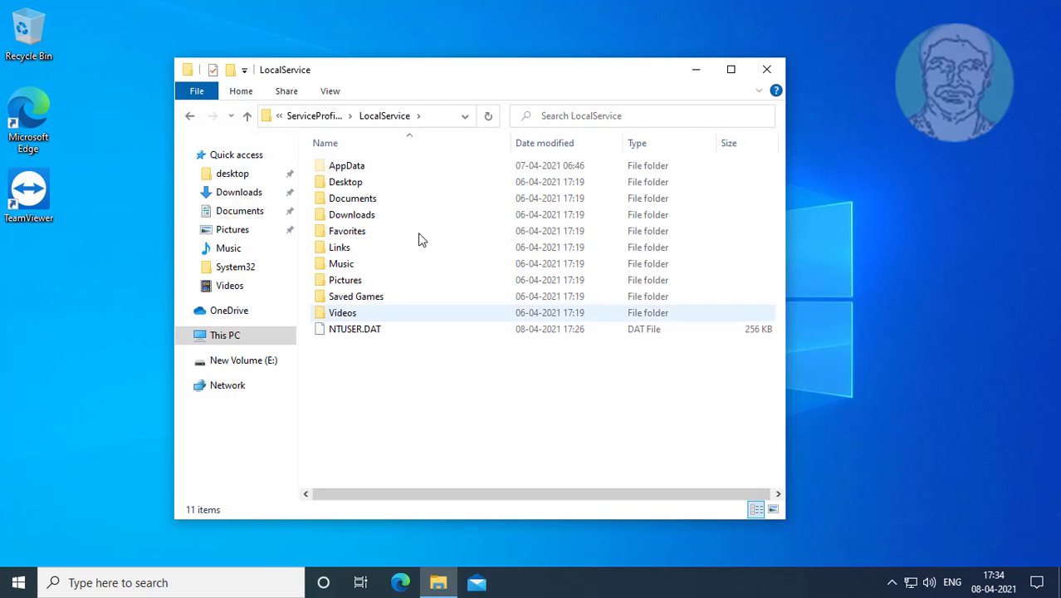
Enter AppData\Local\Microsoft granting permanent access, then right-click the Ngc folder
double_click(353, 167)
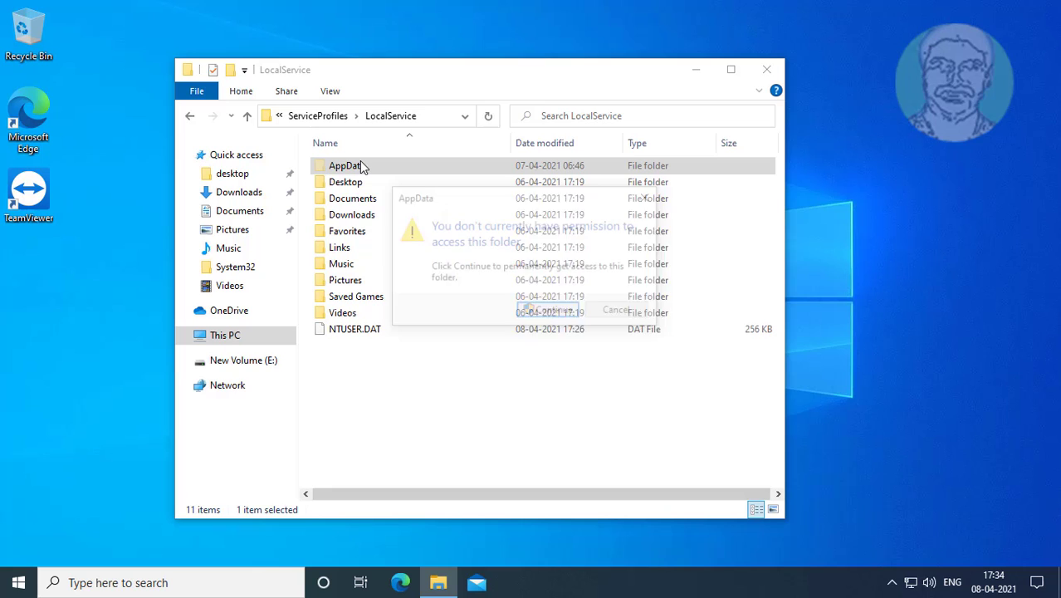
left_click(552, 312)
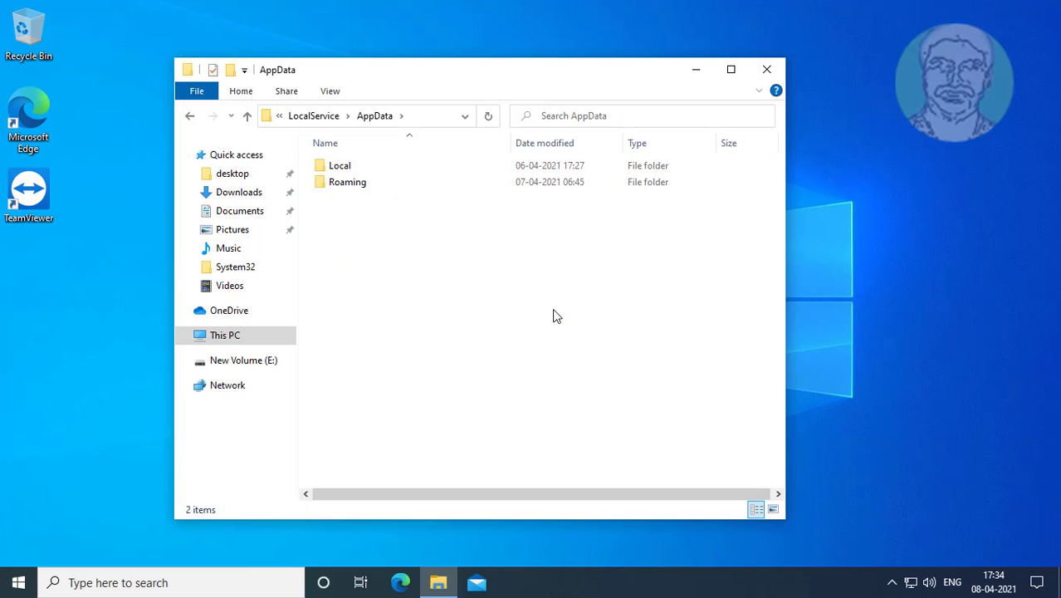
double_click(339, 167)
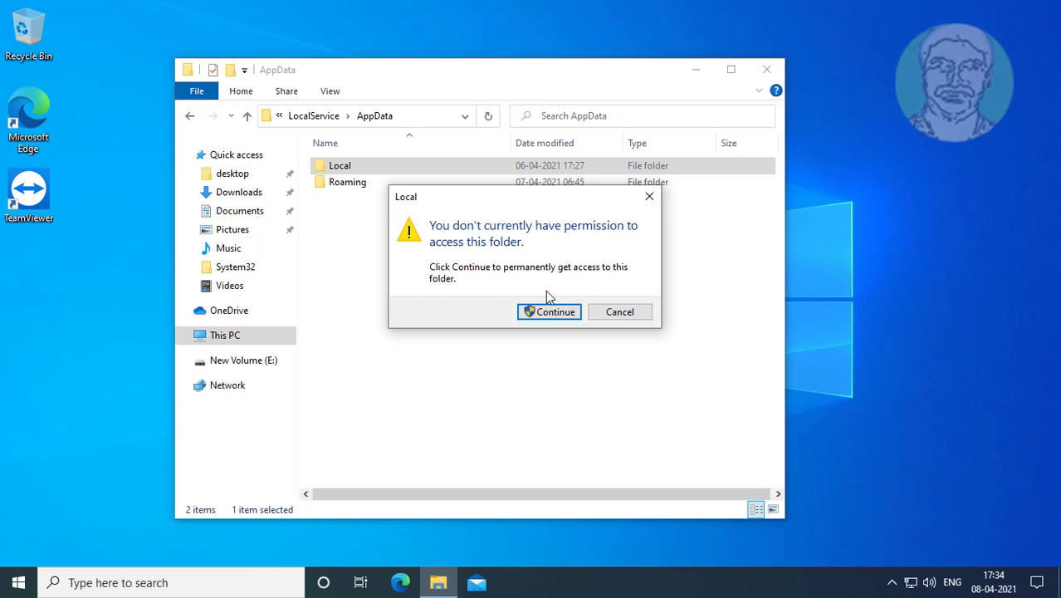
left_click(557, 317)
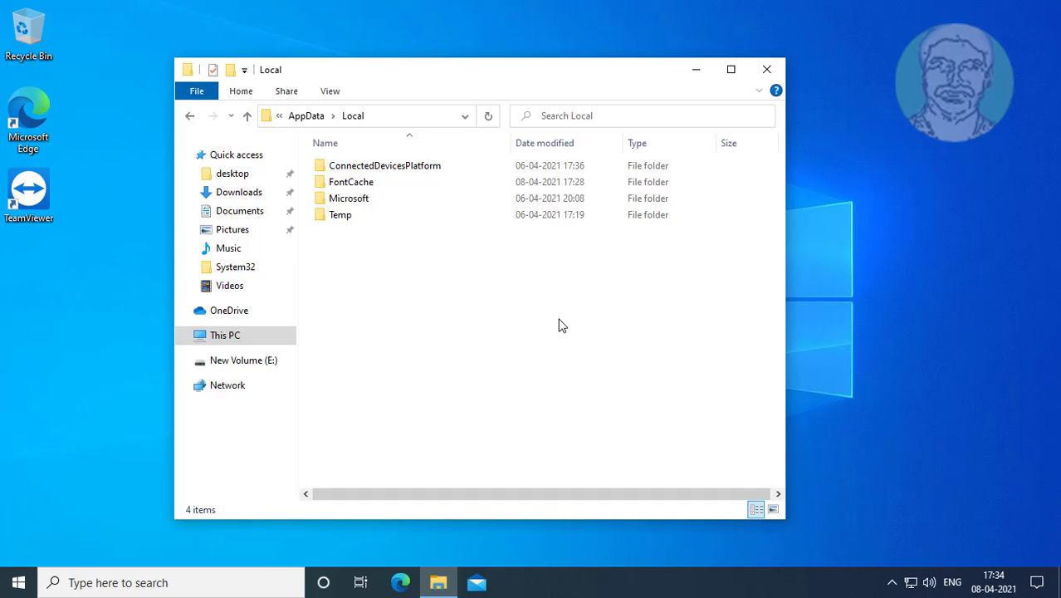
double_click(339, 203)
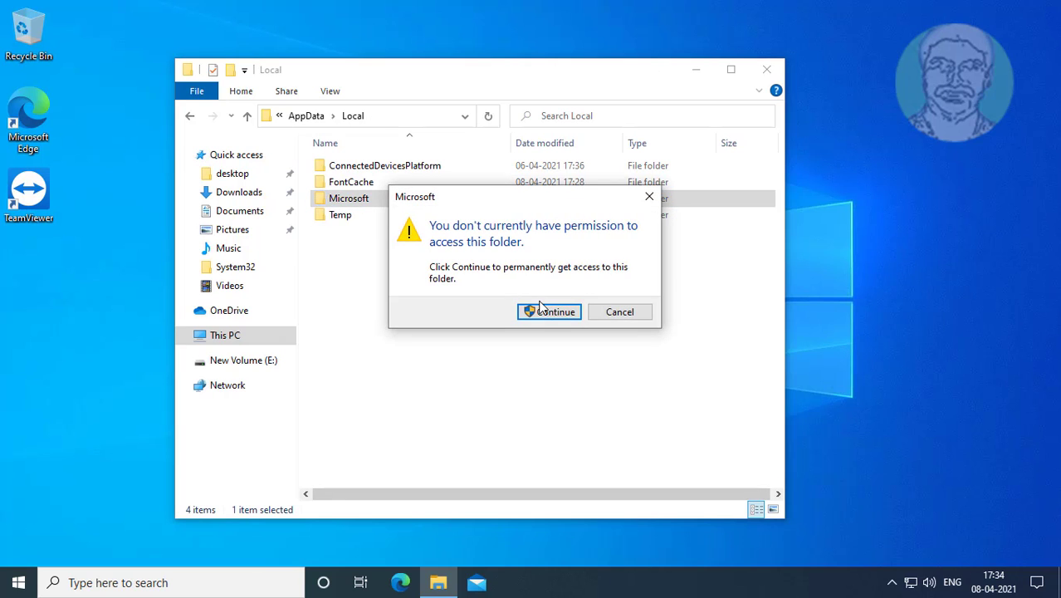
left_click(548, 312)
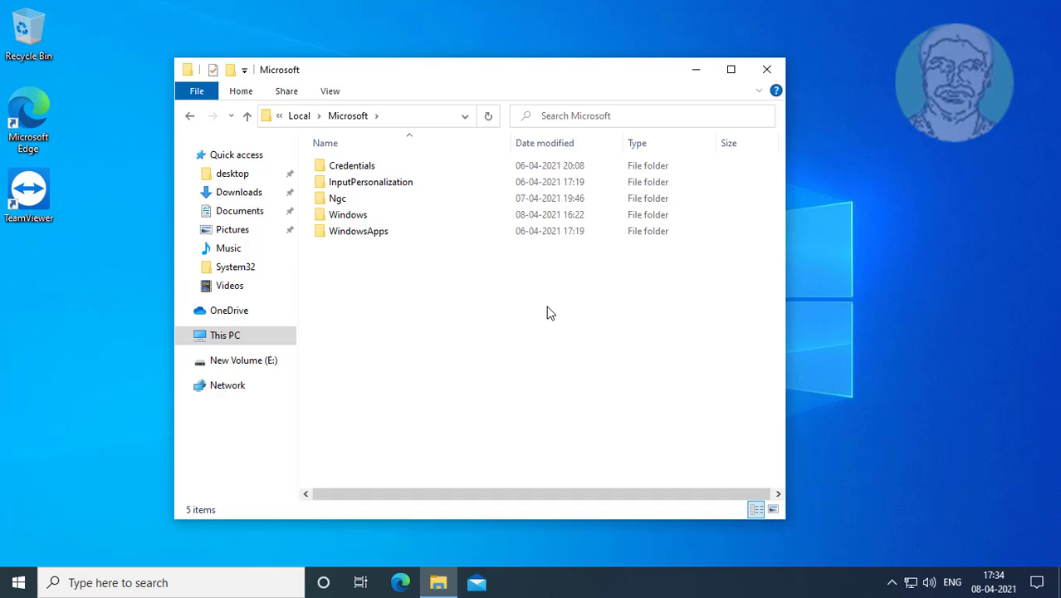
left_click(385, 202)
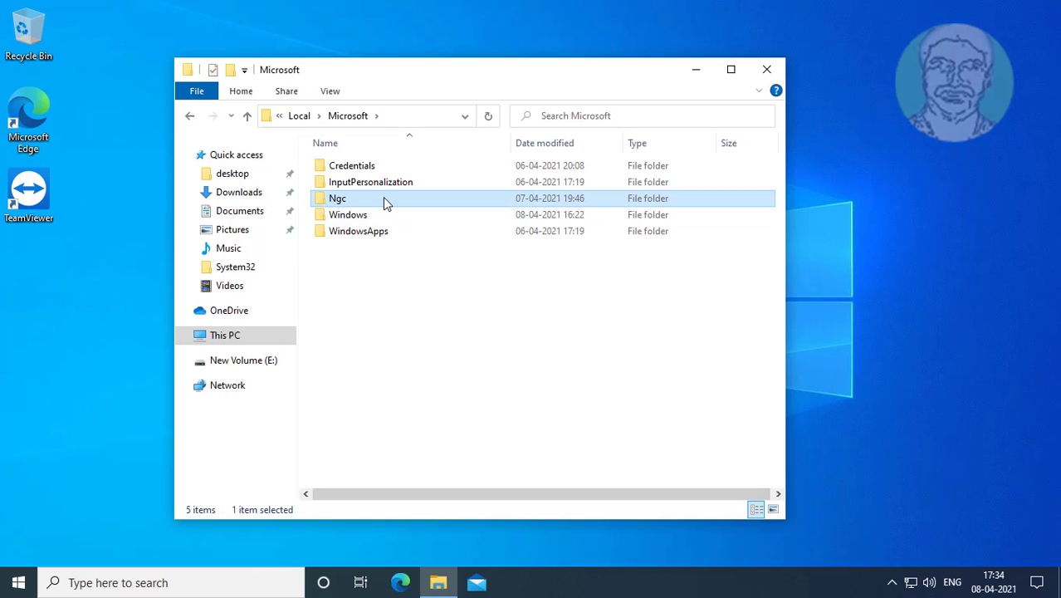
right_click(382, 204)
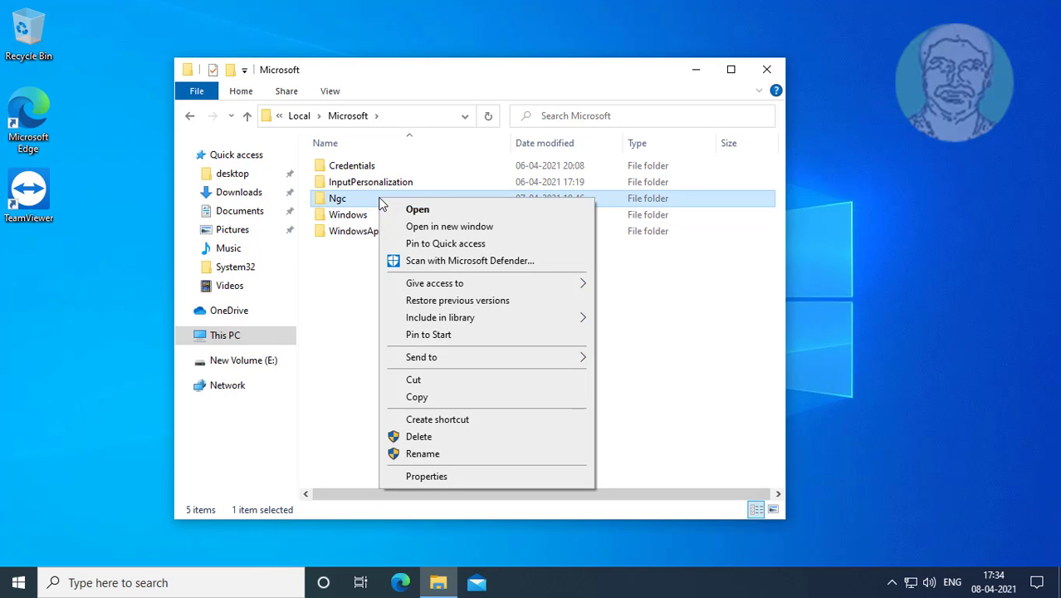
Change the Ngc folder's owner to the admin account via Advanced security settings, then apply
left_click(460, 475)
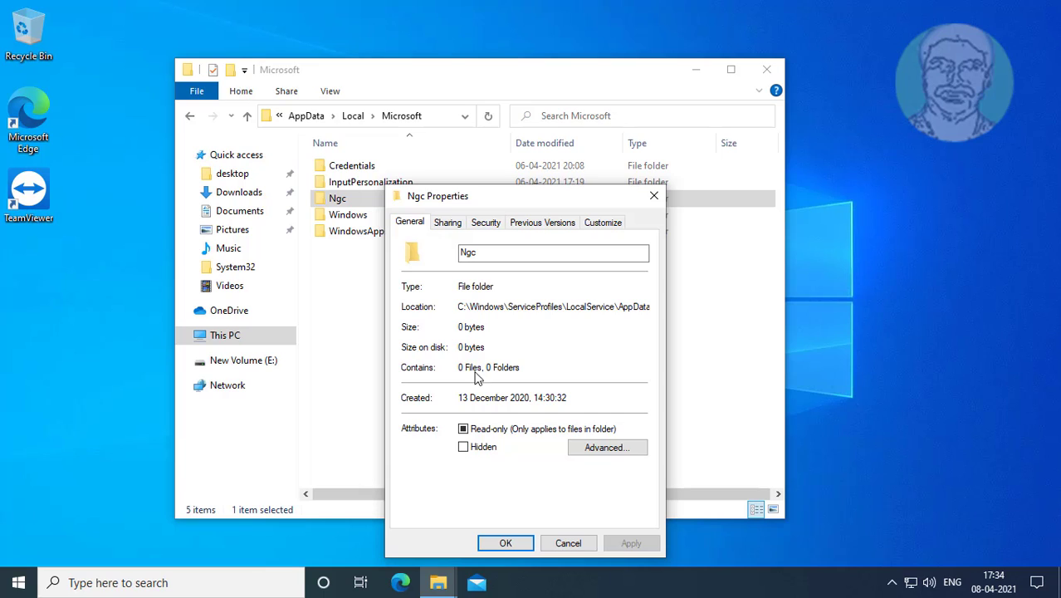
left_click(486, 224)
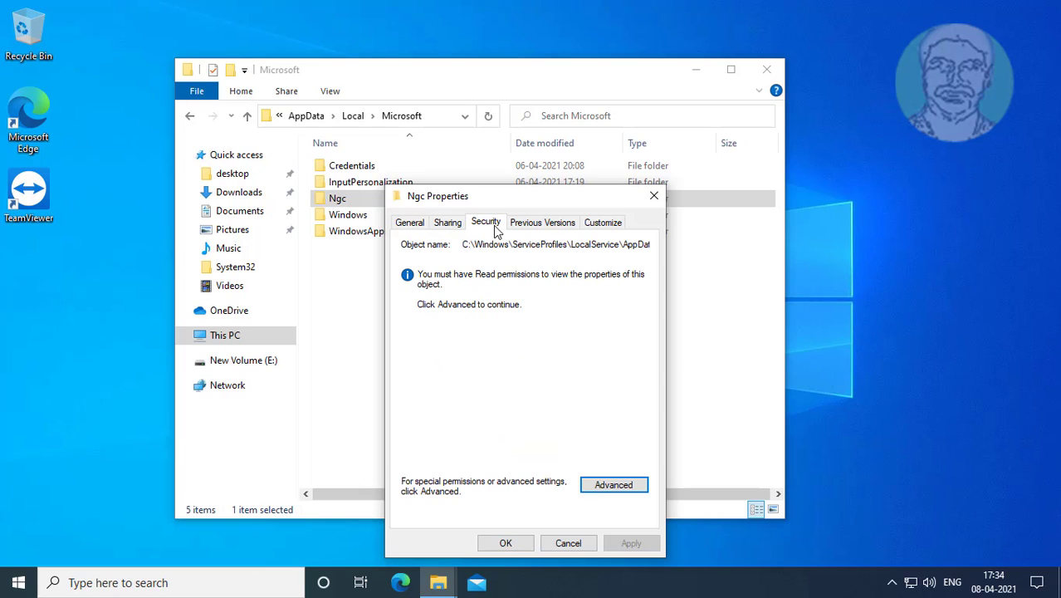
left_click(629, 489)
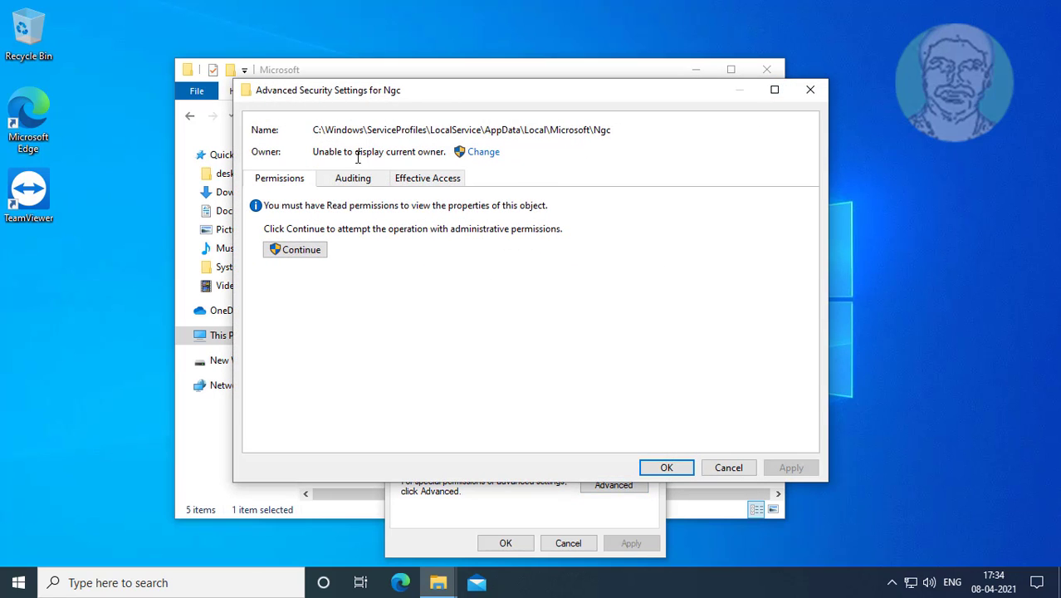
left_click(485, 152)
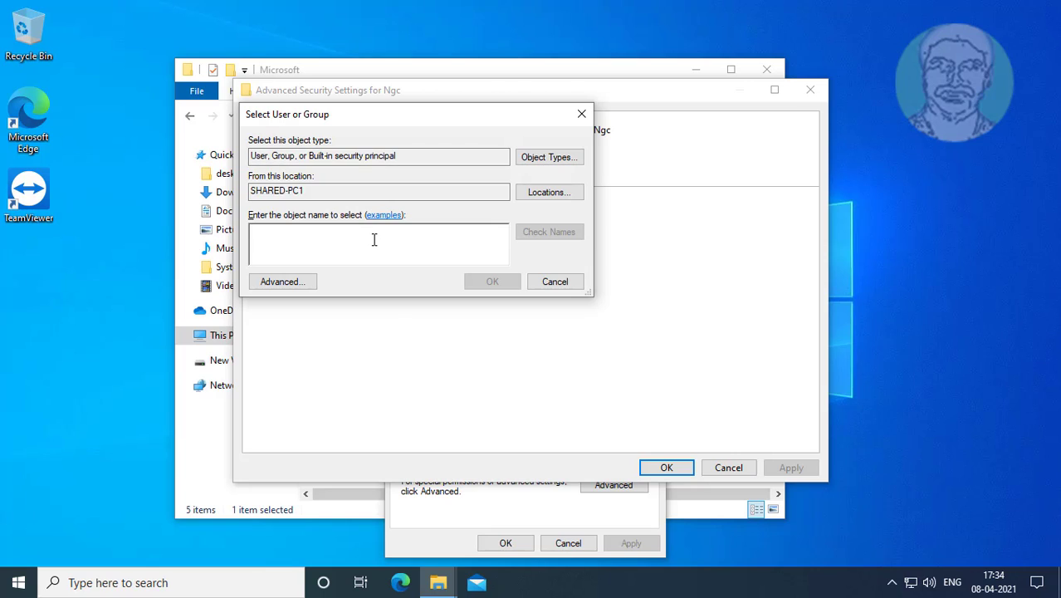
type("admin")
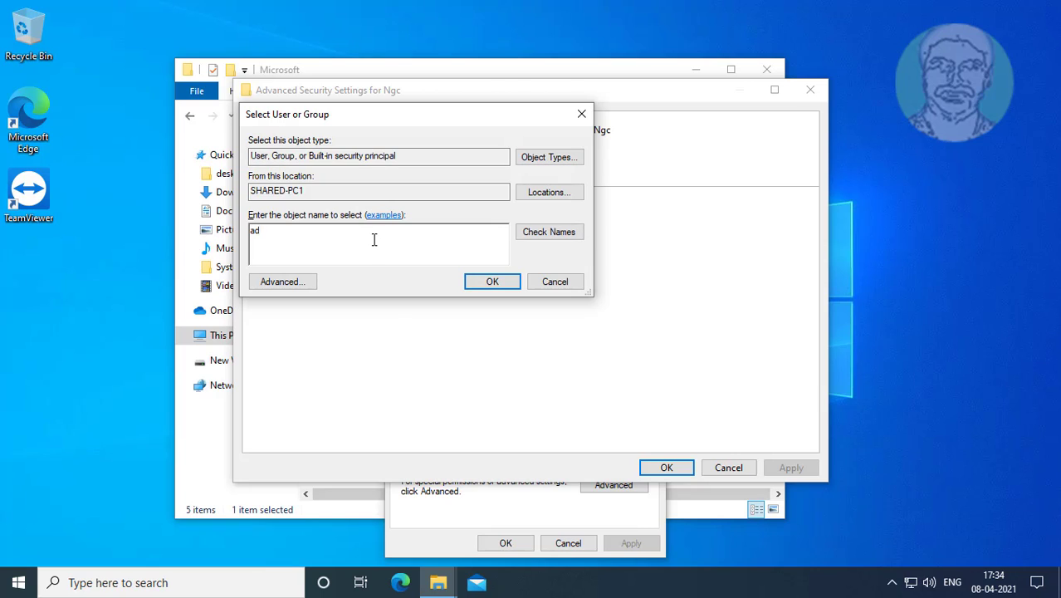
left_click(532, 238)
left_click(512, 282)
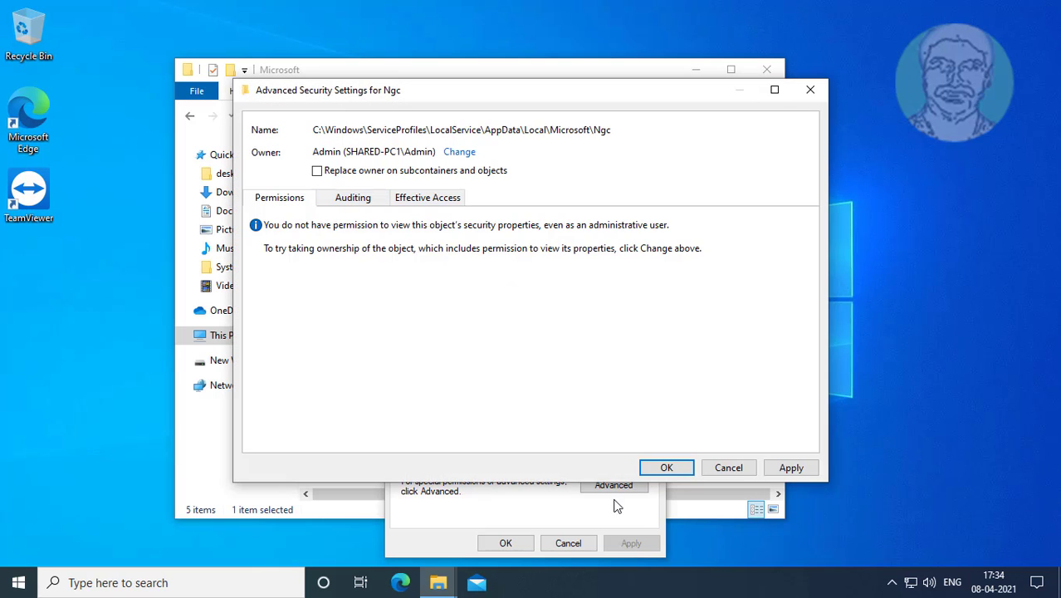
left_click(810, 469)
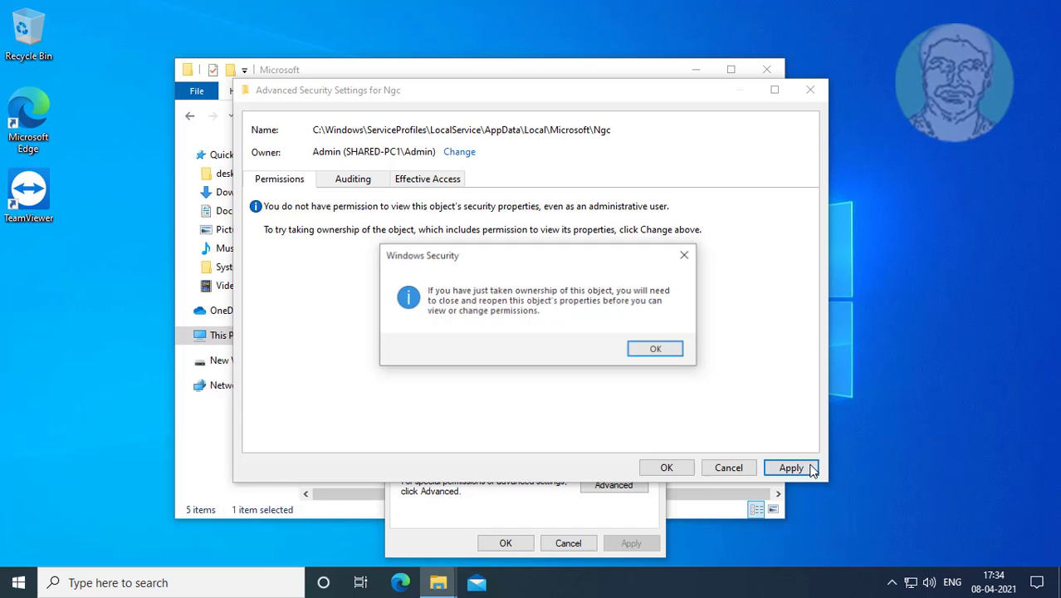
left_click(666, 353)
left_click(675, 467)
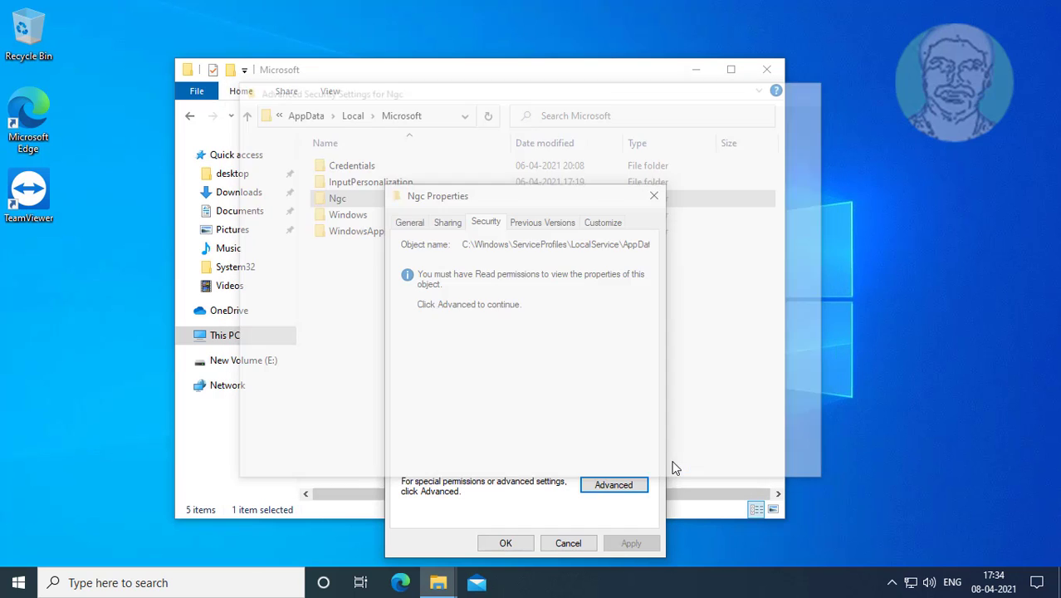
left_click(505, 543)
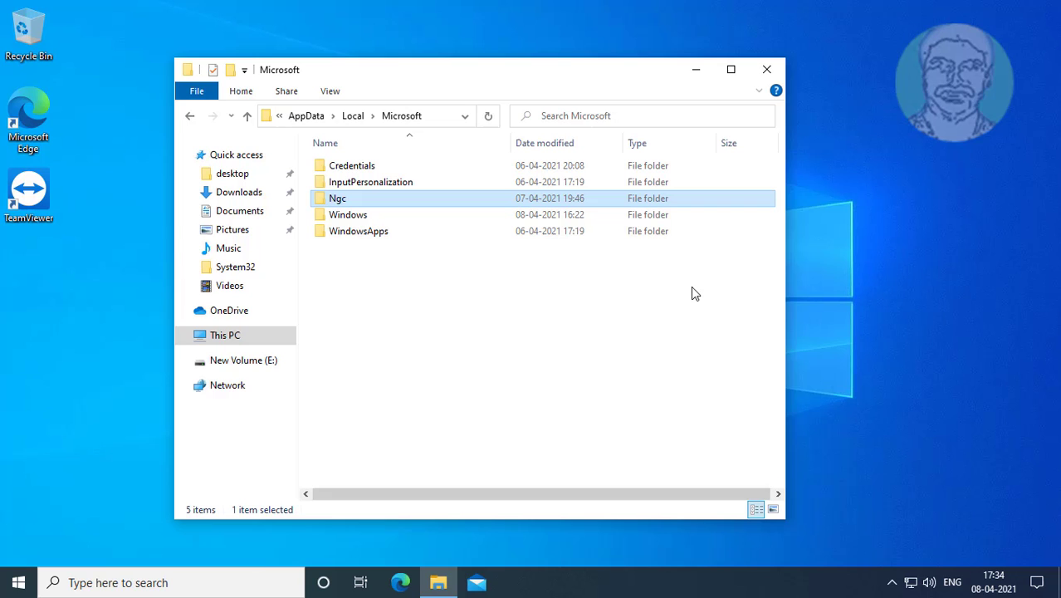
Close File Explorer and launch Registry Editor (regedit) as administrator
left_click(766, 69)
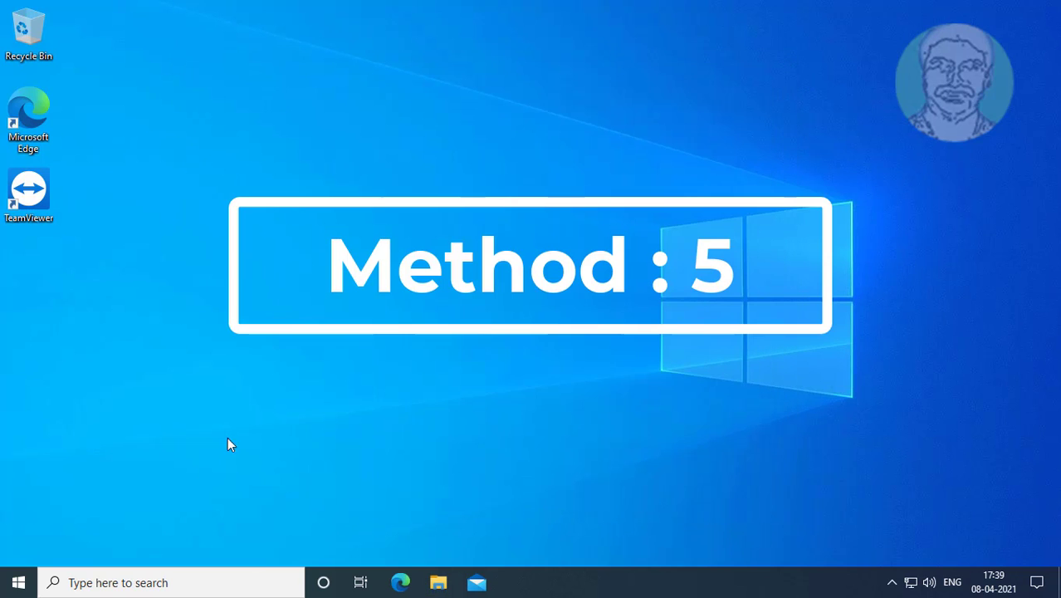
left_click(85, 587)
type("r")
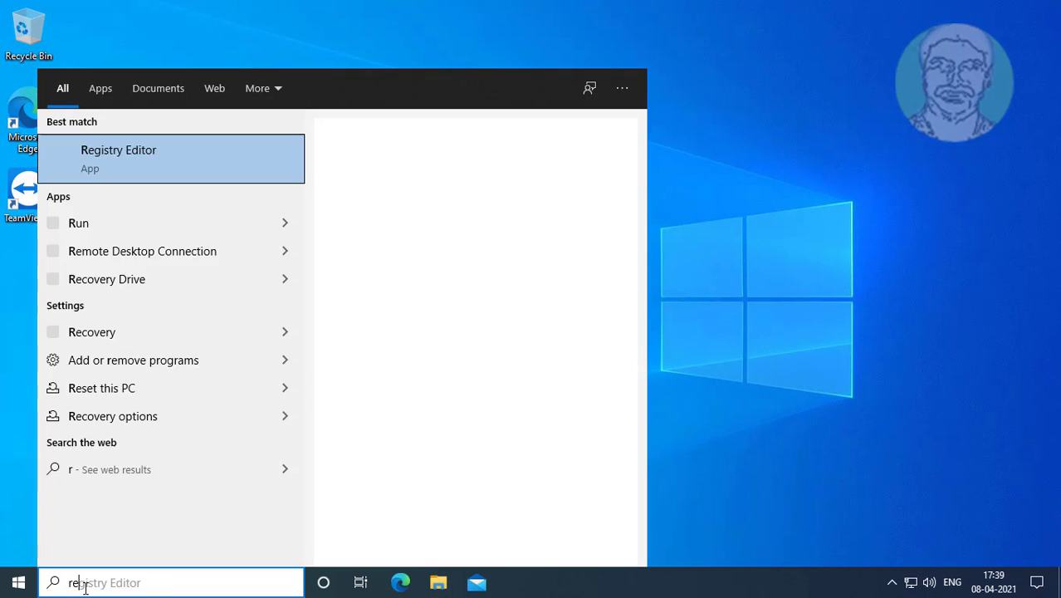
type("egedit")
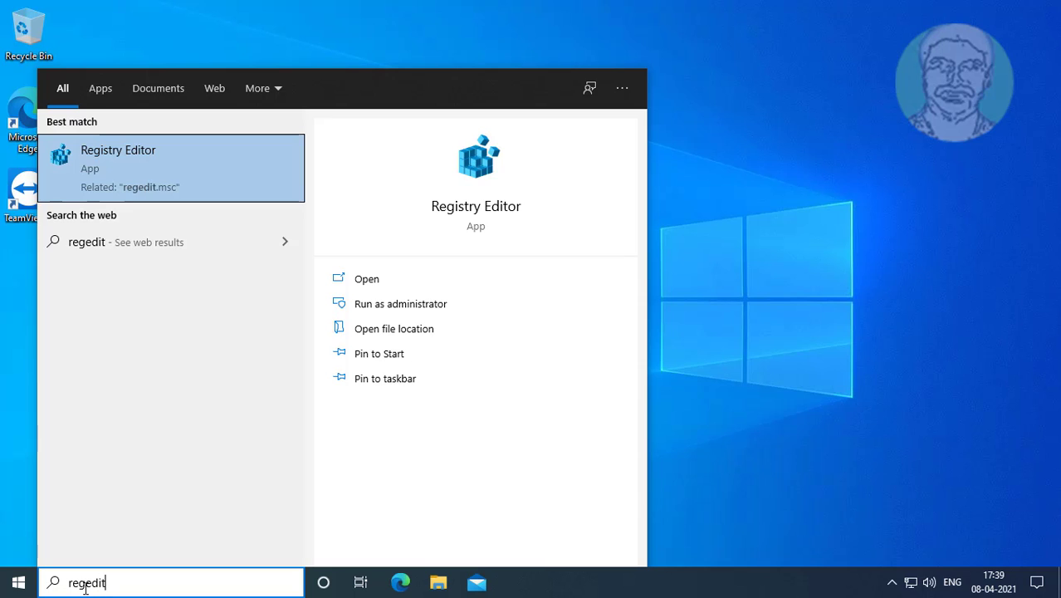
right_click(171, 155)
left_click(207, 170)
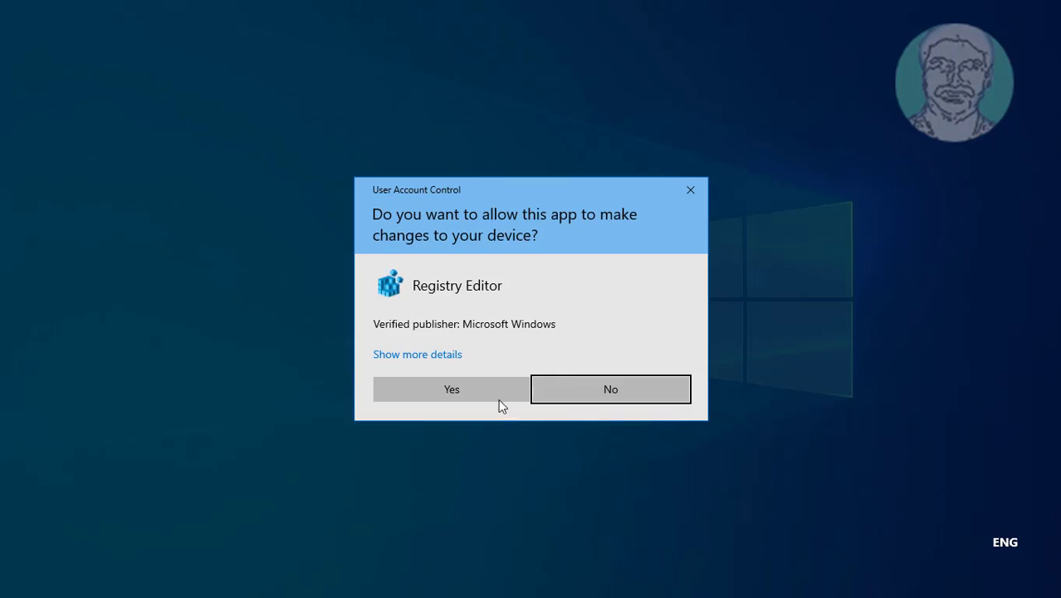
left_click(497, 397)
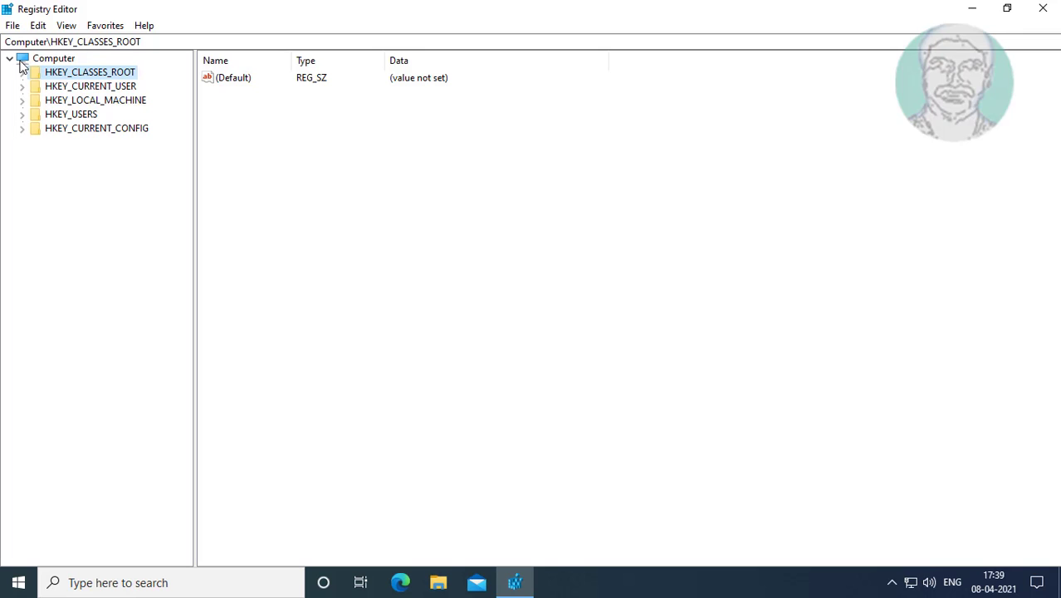
Expand HKEY_LOCAL_MACHINE > SOFTWARE > Microsoft in the registry tree
left_click(60, 102)
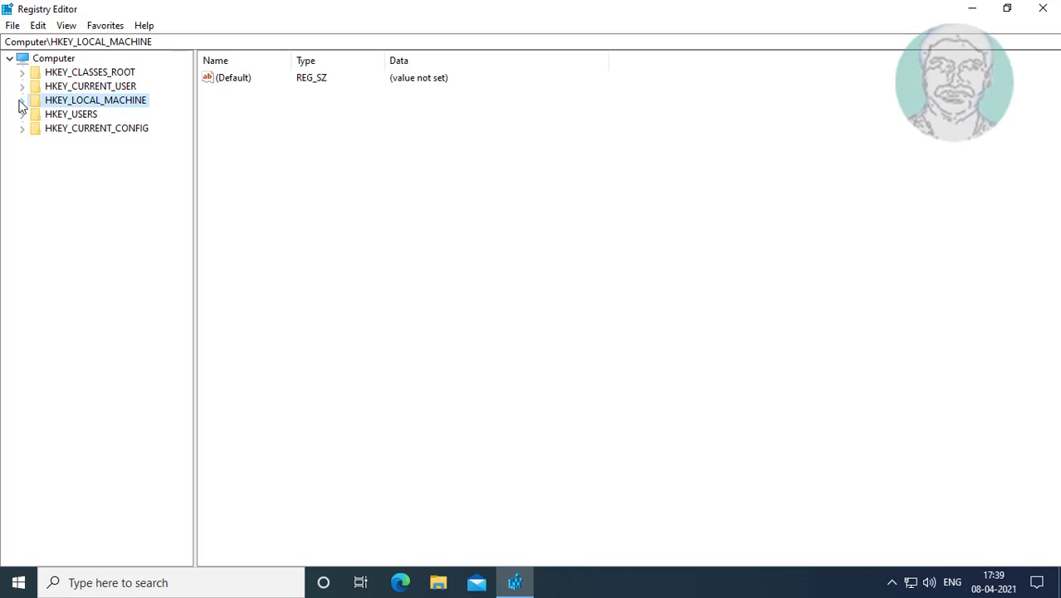
left_click(22, 100)
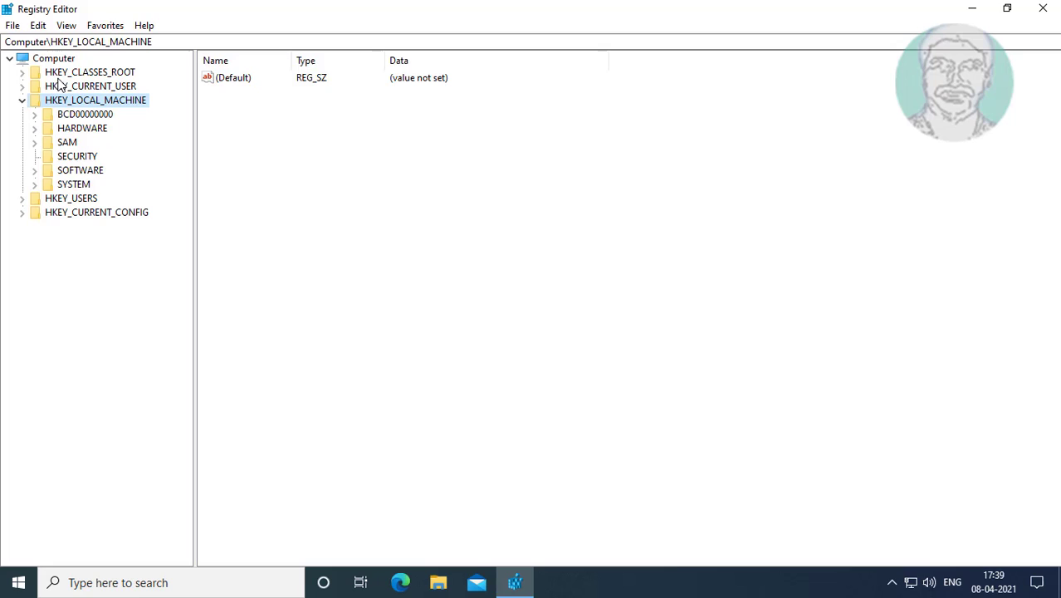
left_click(88, 172)
left_click(35, 171)
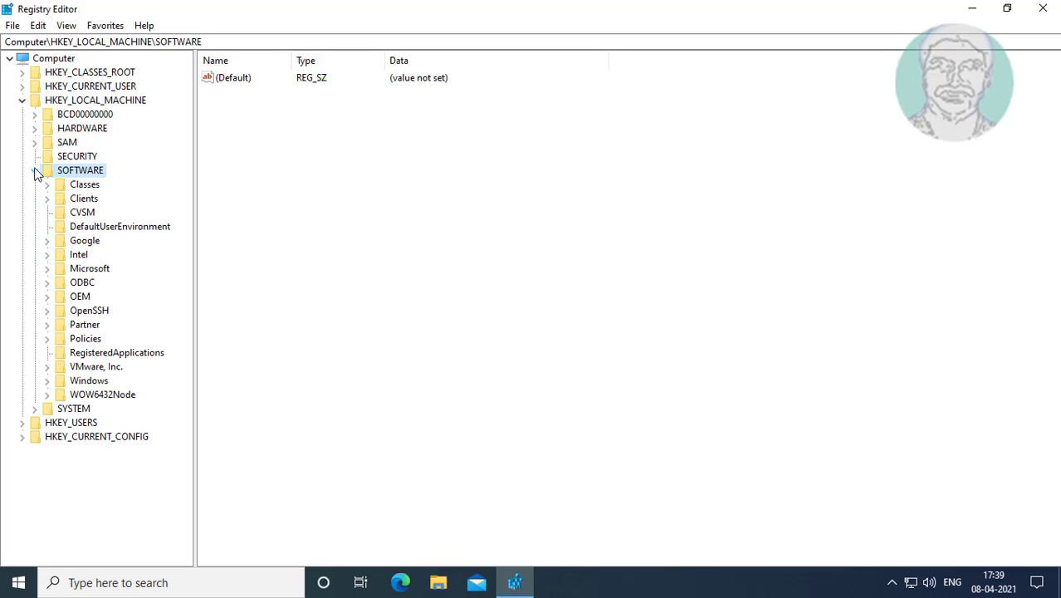
left_click(100, 271)
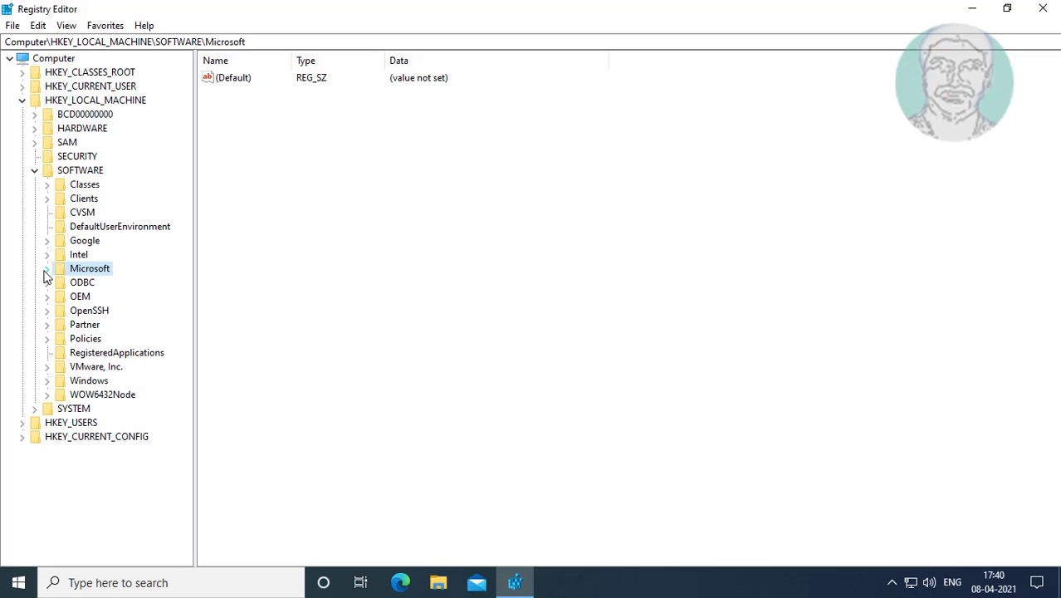
left_click(47, 270)
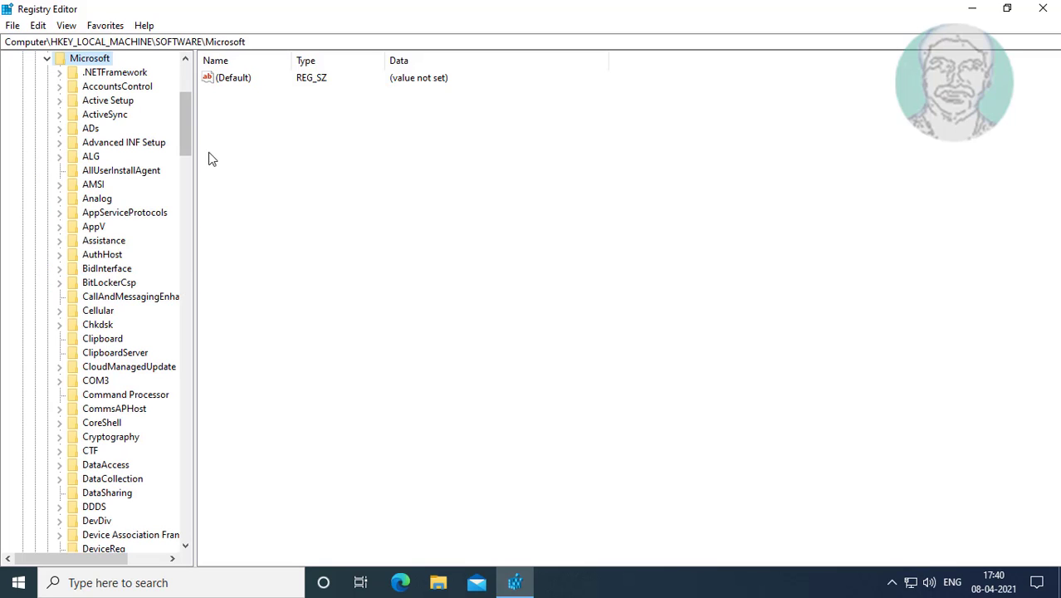
Expand Microsoft\PolicyManager and its default subkey
mouse_move(195, 132)
left_mouse_down()
mouse_move(223, 135)
mouse_move(225, 398)
left_mouse_up()
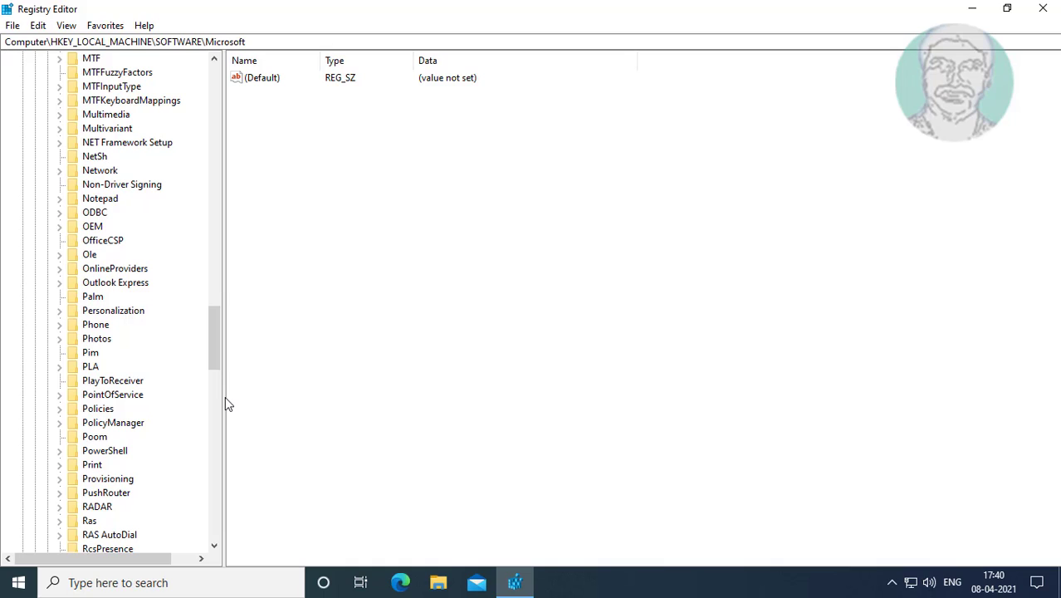
left_click(127, 424)
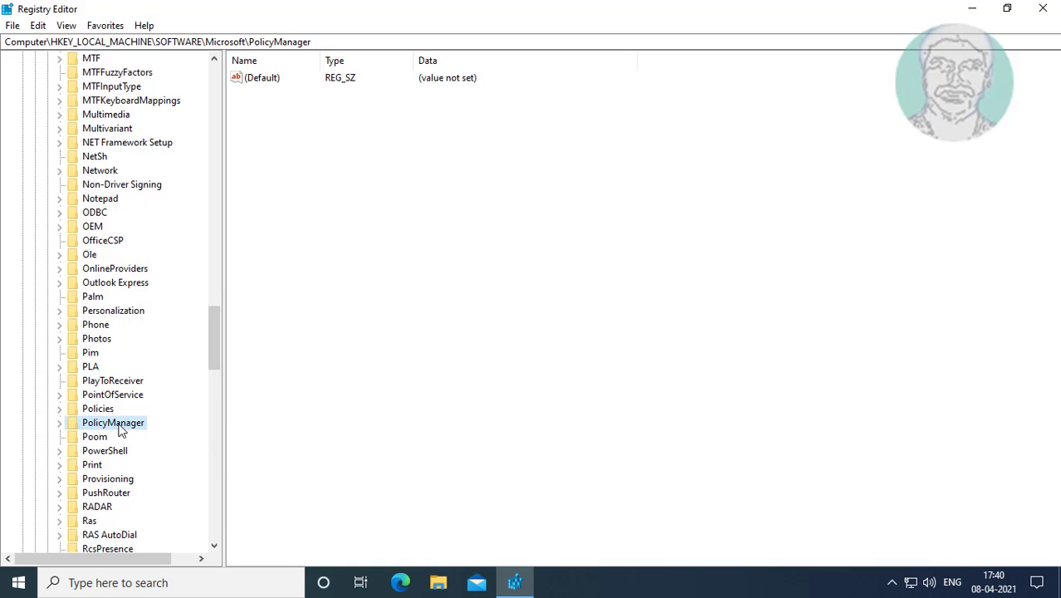
left_click(60, 423)
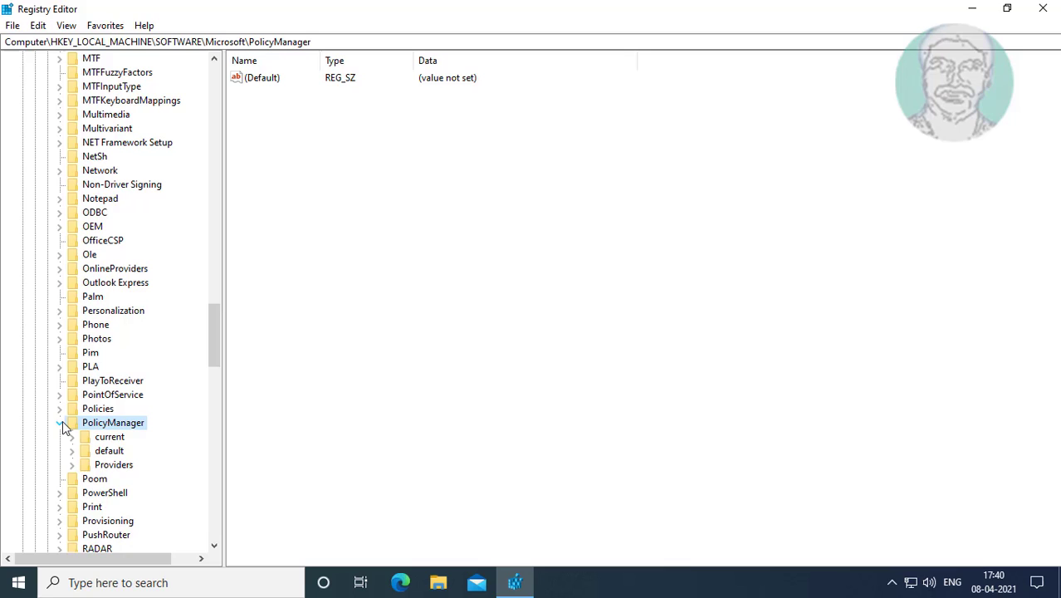
left_click(110, 452)
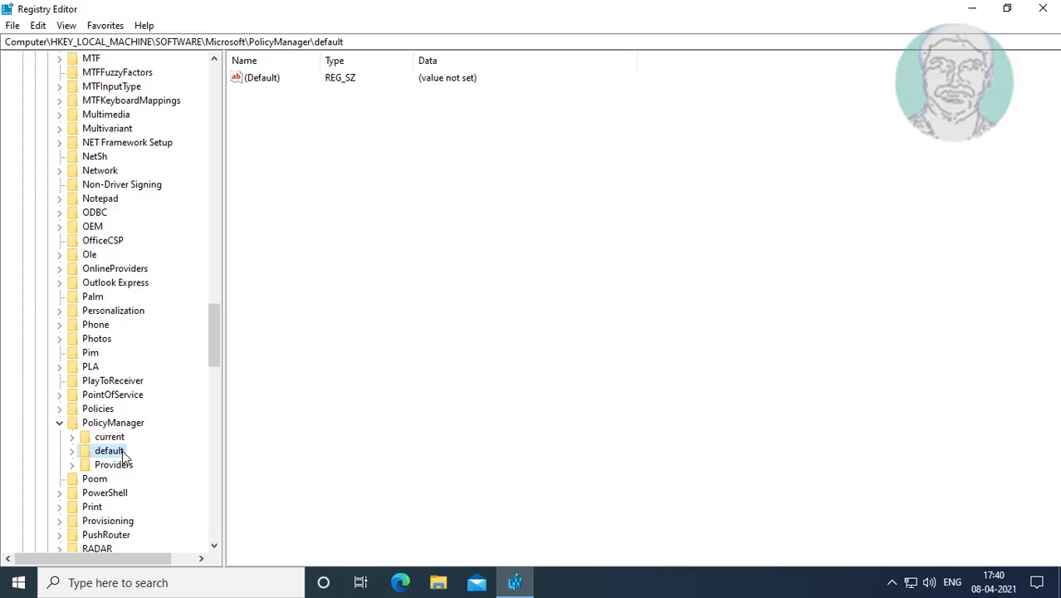
left_click(73, 453)
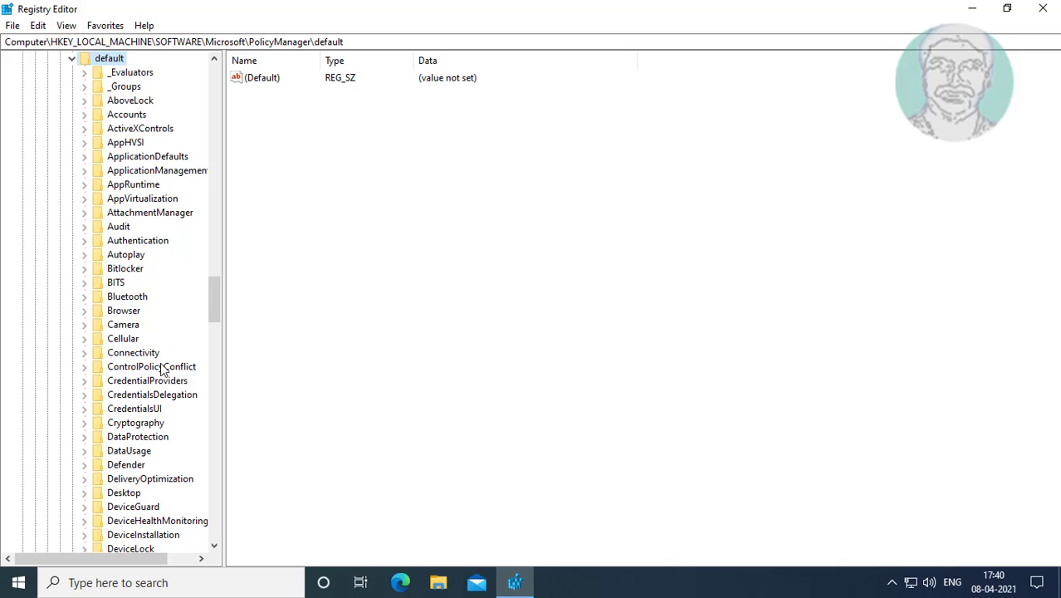
Scroll down and expand the Settings key under default
scroll(163, 371, "down", 5)
scroll(163, 371, "down", 7)
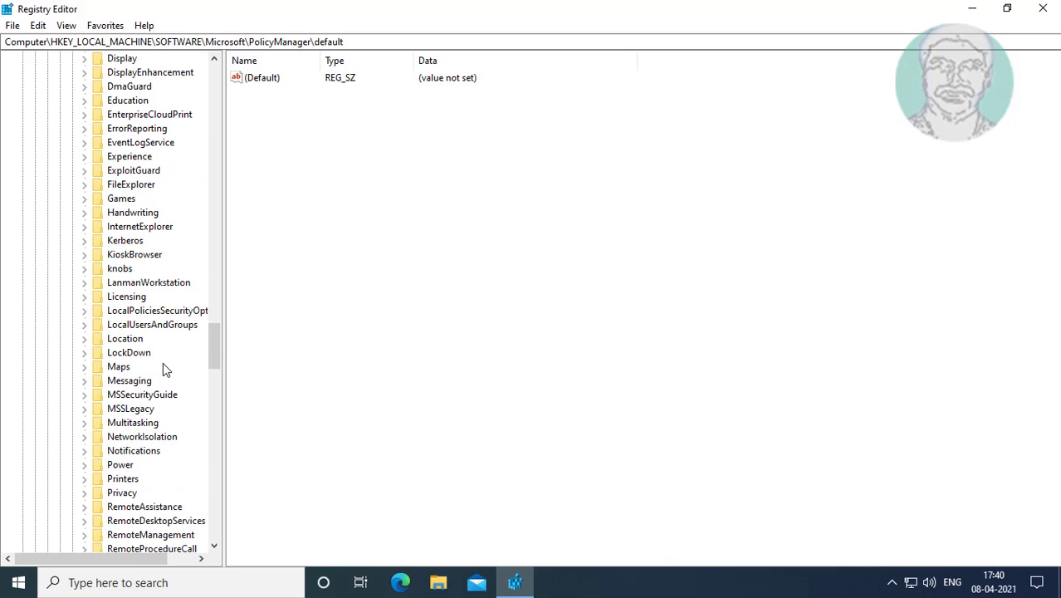
scroll(164, 370, "down", 6)
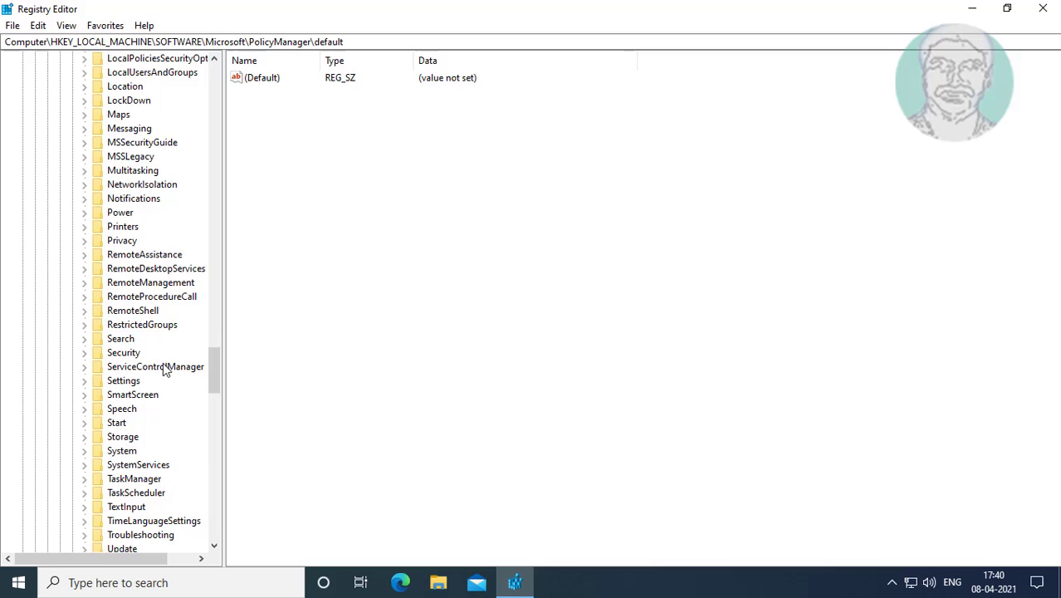
scroll(164, 370, "down", 1)
left_click(125, 340)
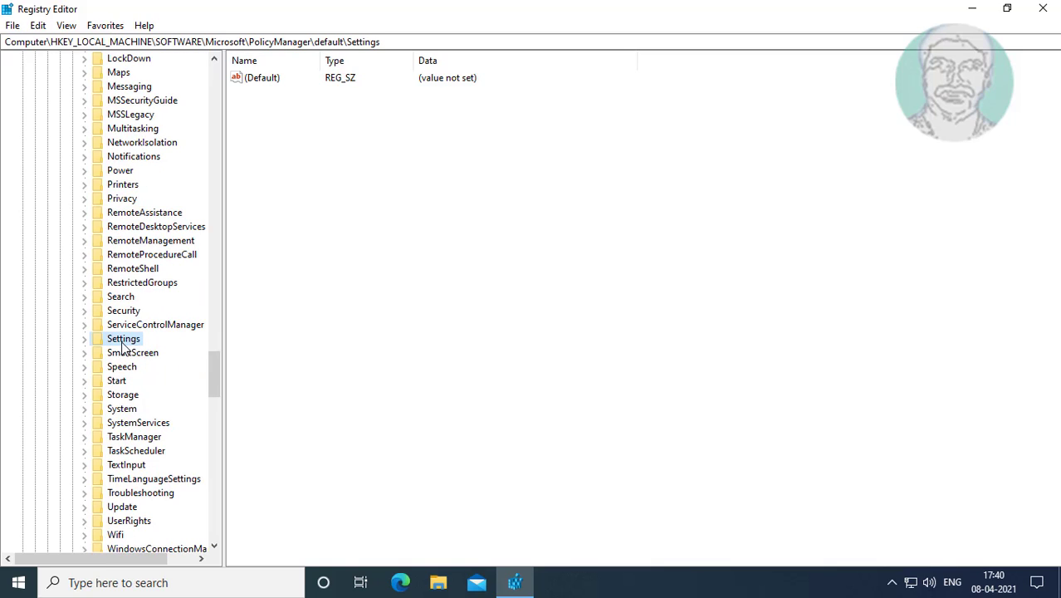
left_click(85, 339)
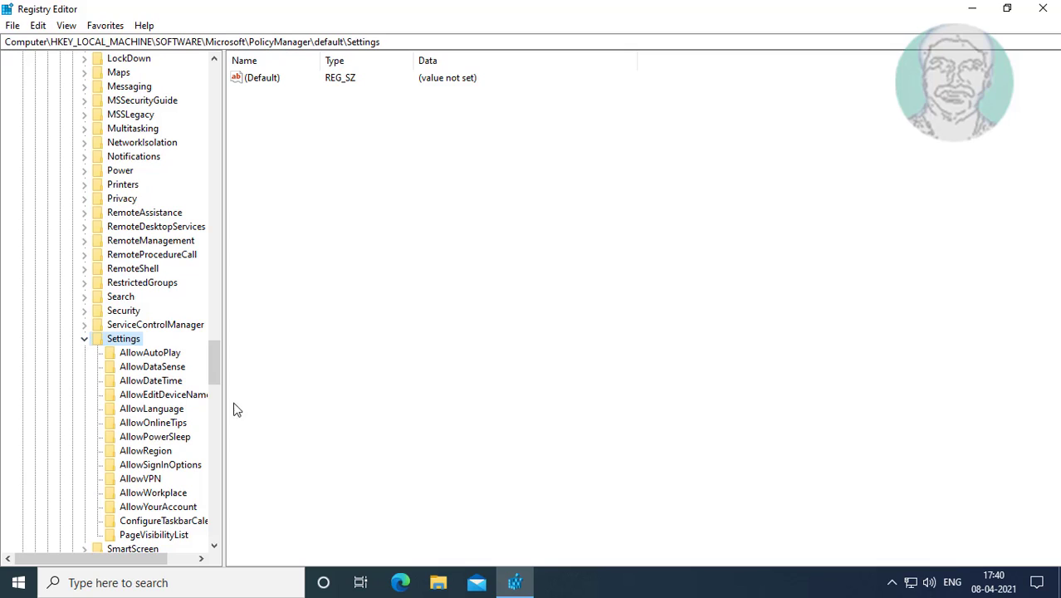
Confirm AllowSignInOptions' 'value' entry holds 1
left_click(158, 467)
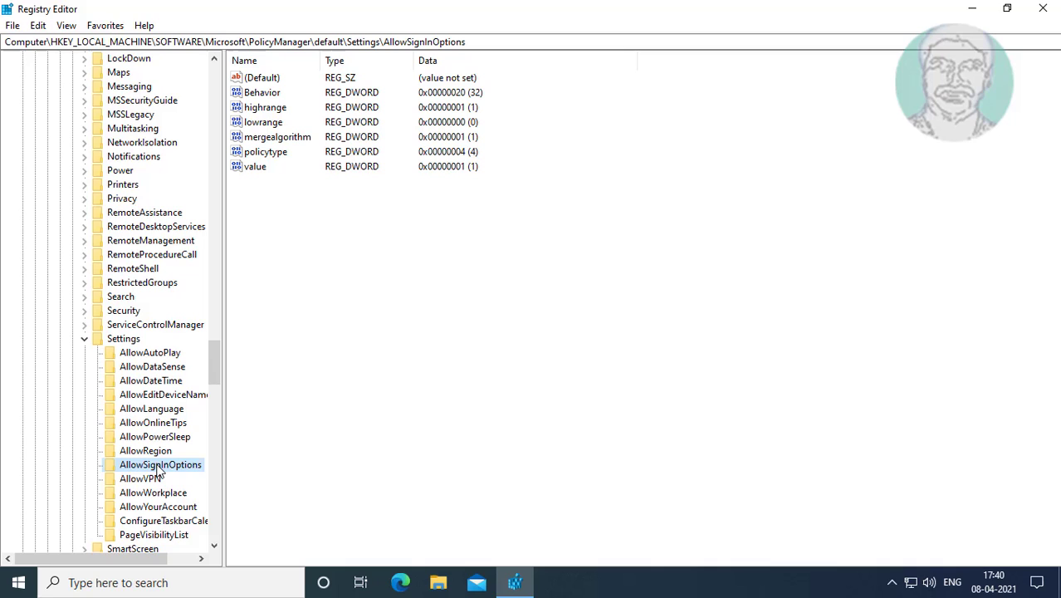
left_click(258, 169)
double_click(260, 167)
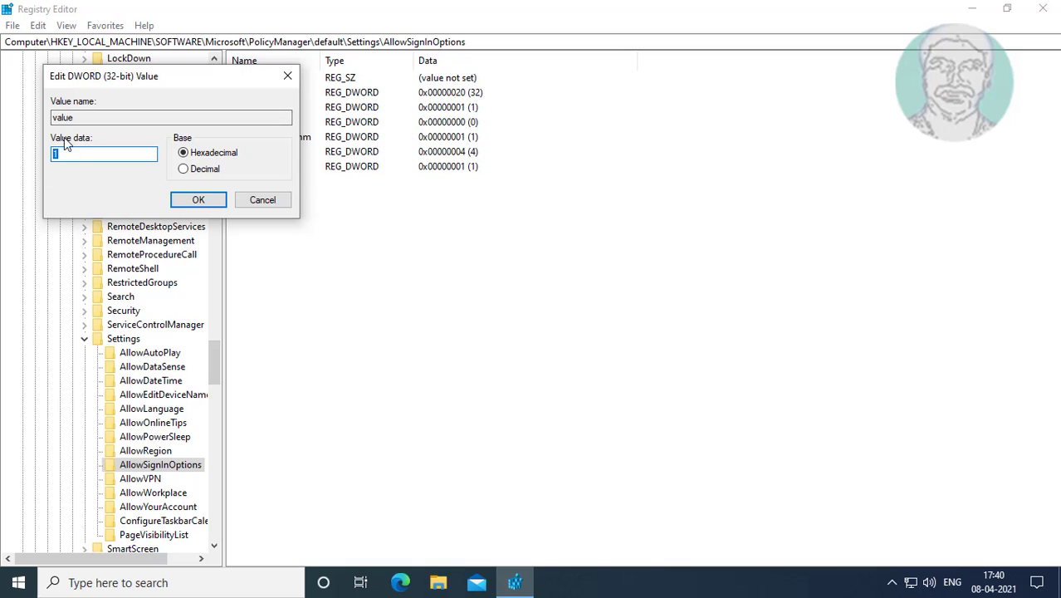
left_click(209, 205)
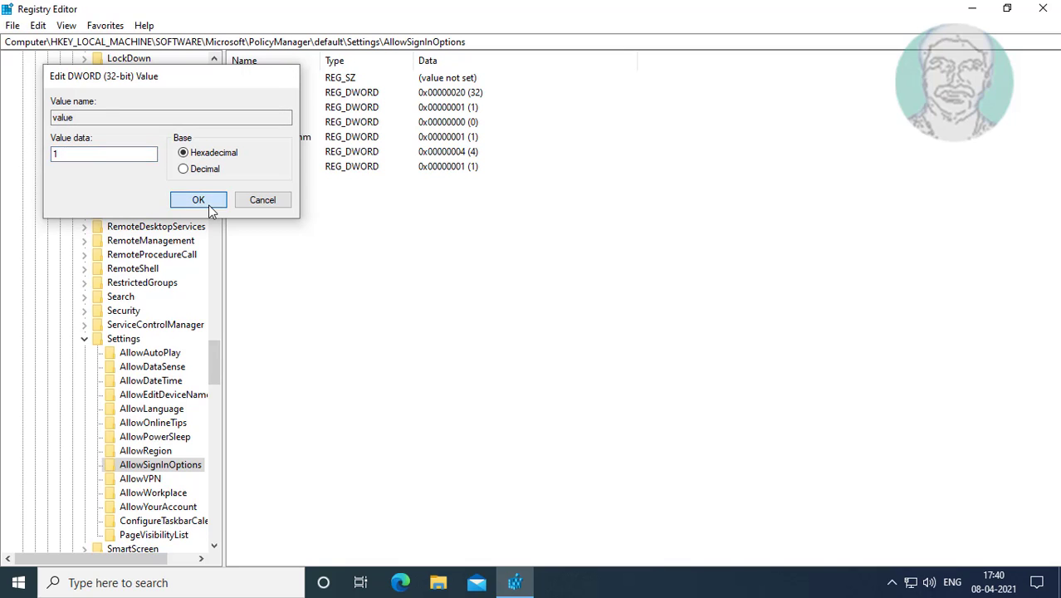
Collapse the registry tree back to HKEY_LOCAL_MACHINE and close Registry Editor
left_click(85, 341)
left_click_drag(216, 368, 243, 60)
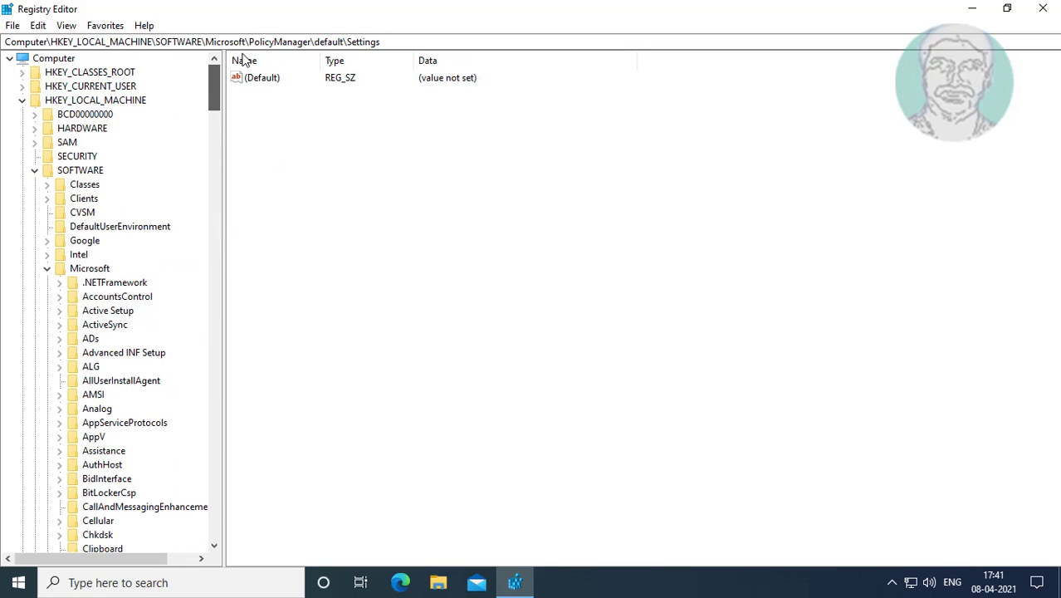
left_click(47, 269)
left_click(34, 171)
left_click(22, 99)
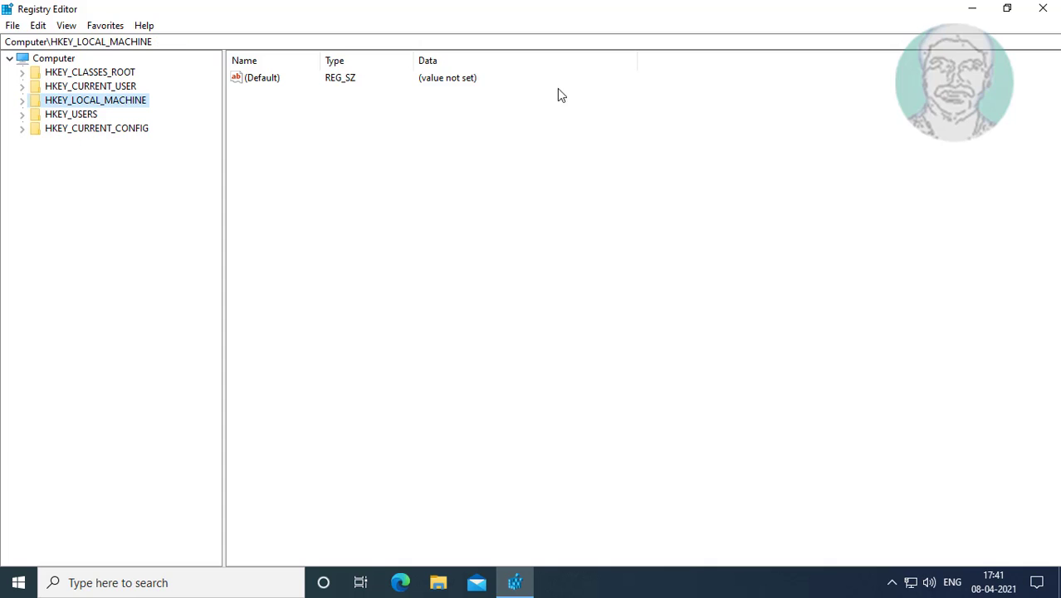
left_click(1043, 8)
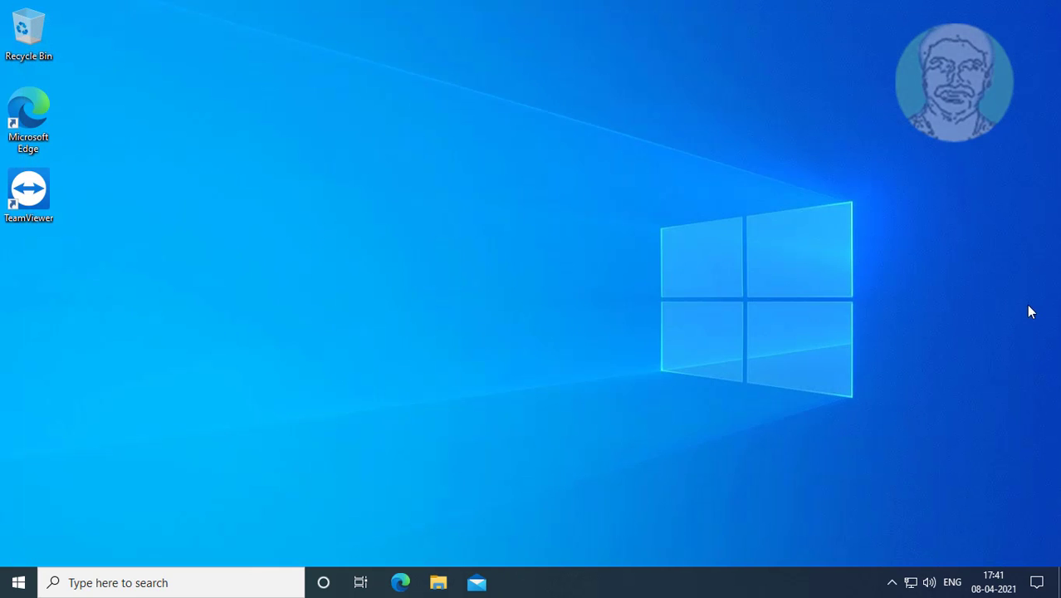
Open Device Manager and expand Biometric devices
left_click(123, 585)
type("dev")
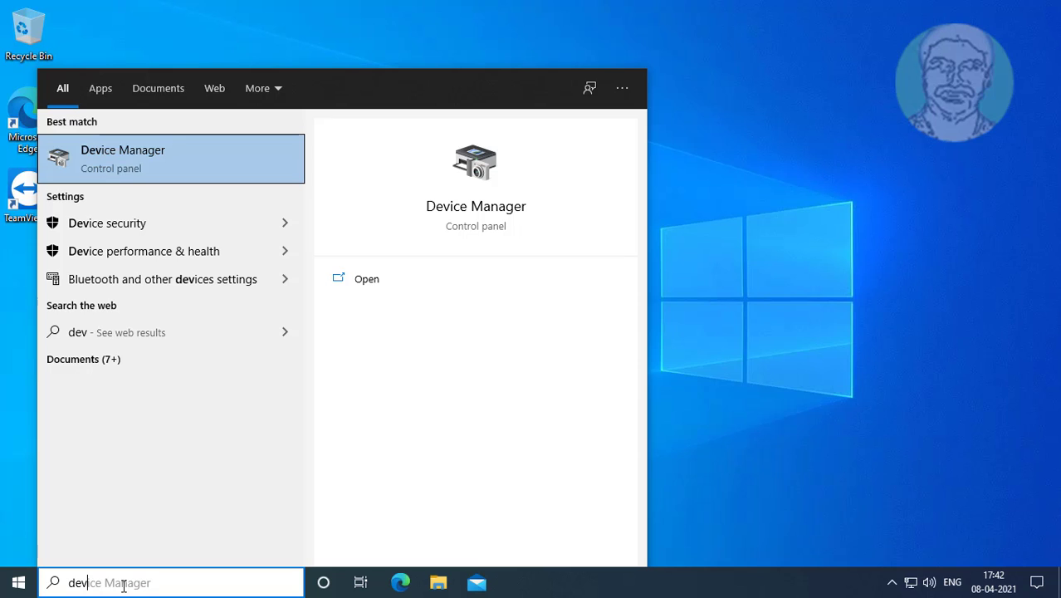
type("ice manag")
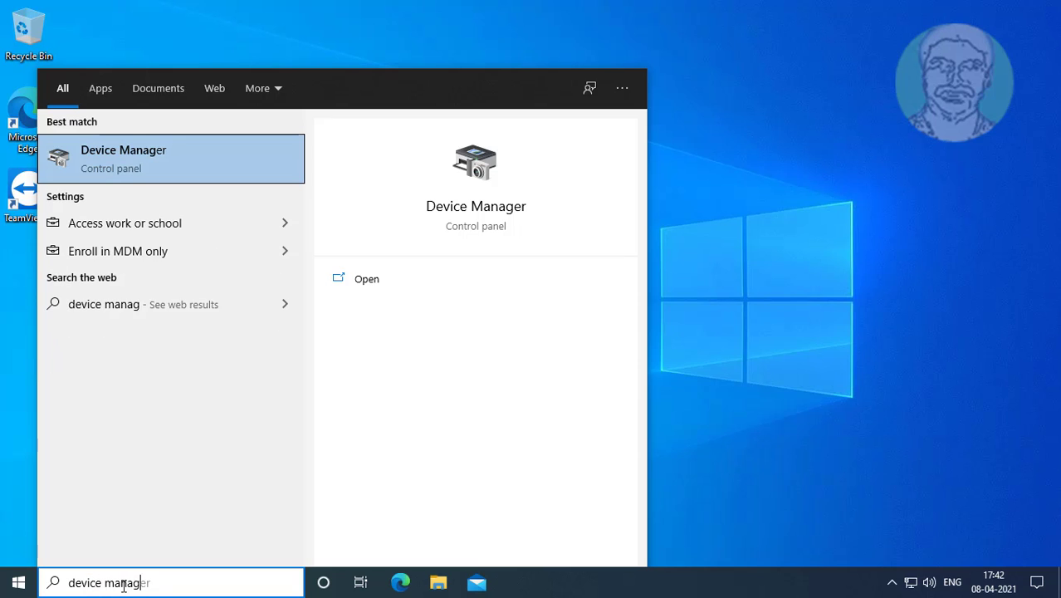
type("er")
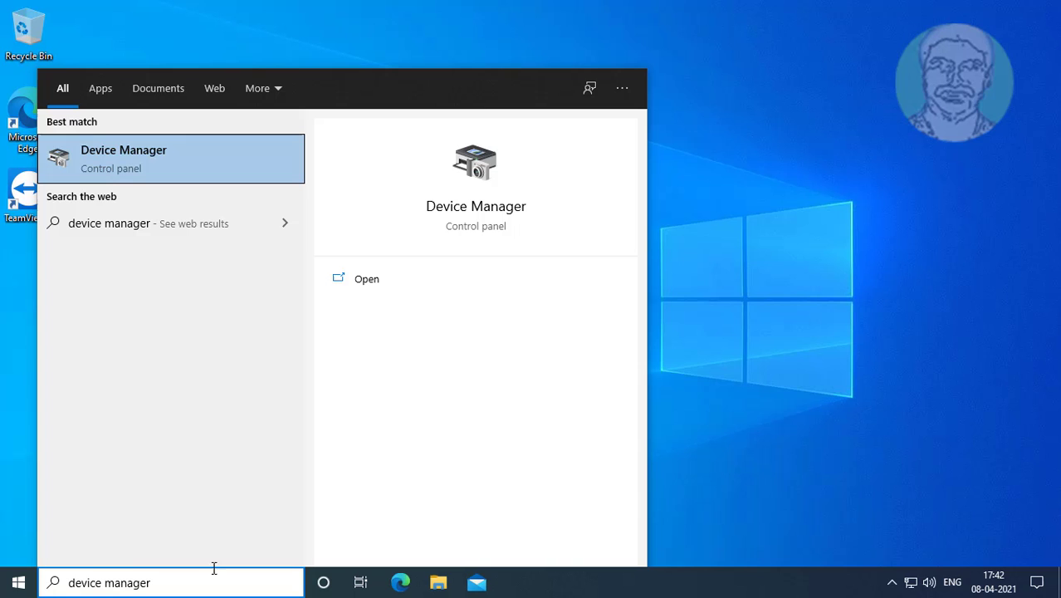
left_click(128, 156)
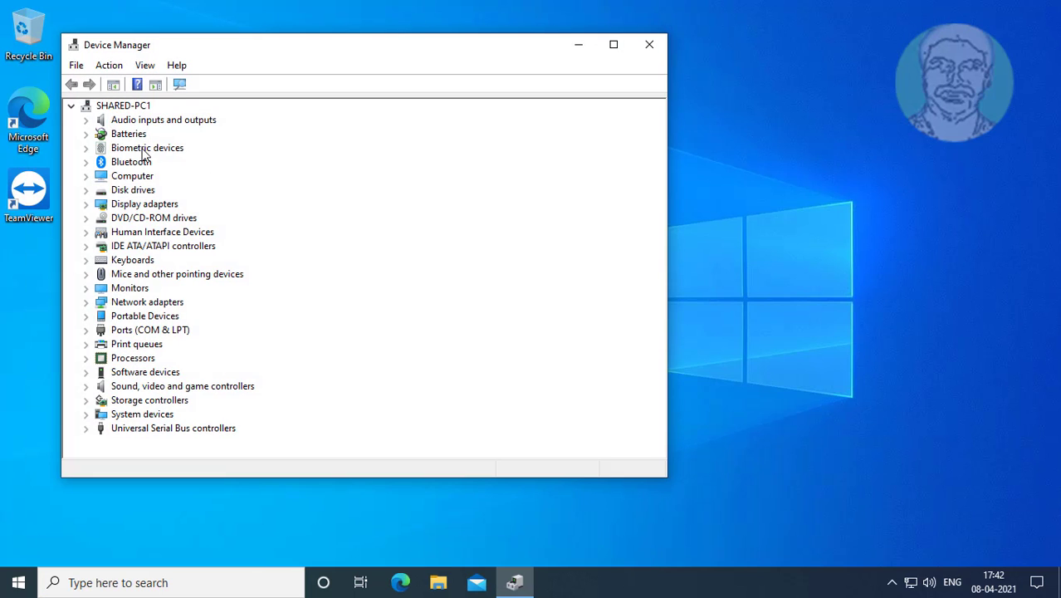
left_click(129, 152)
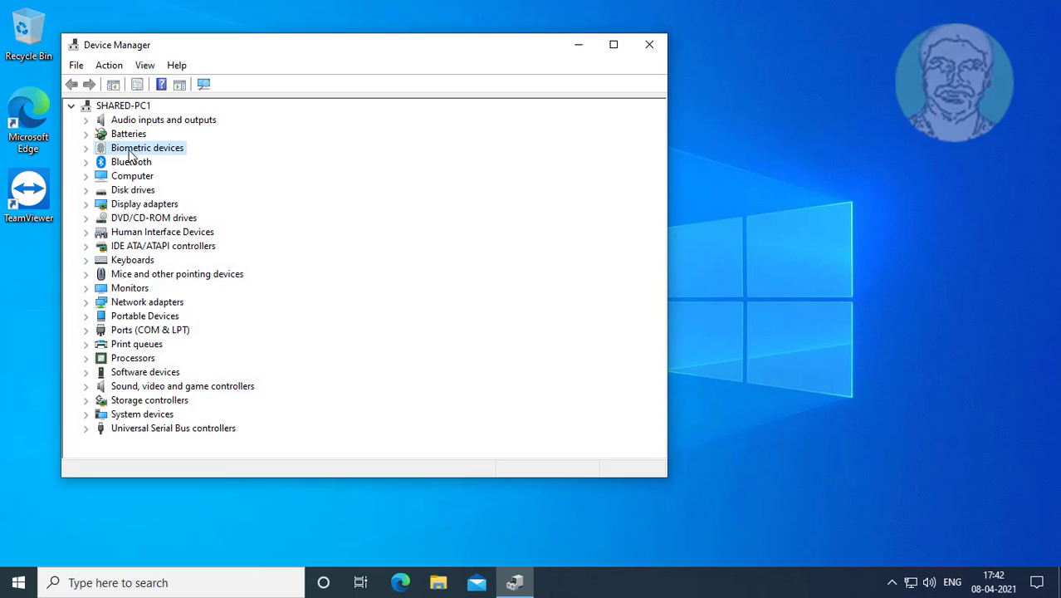
left_click(87, 149)
Search automatically for a newer Windows Hello Face Software Device driver, finding it current
left_click(200, 164)
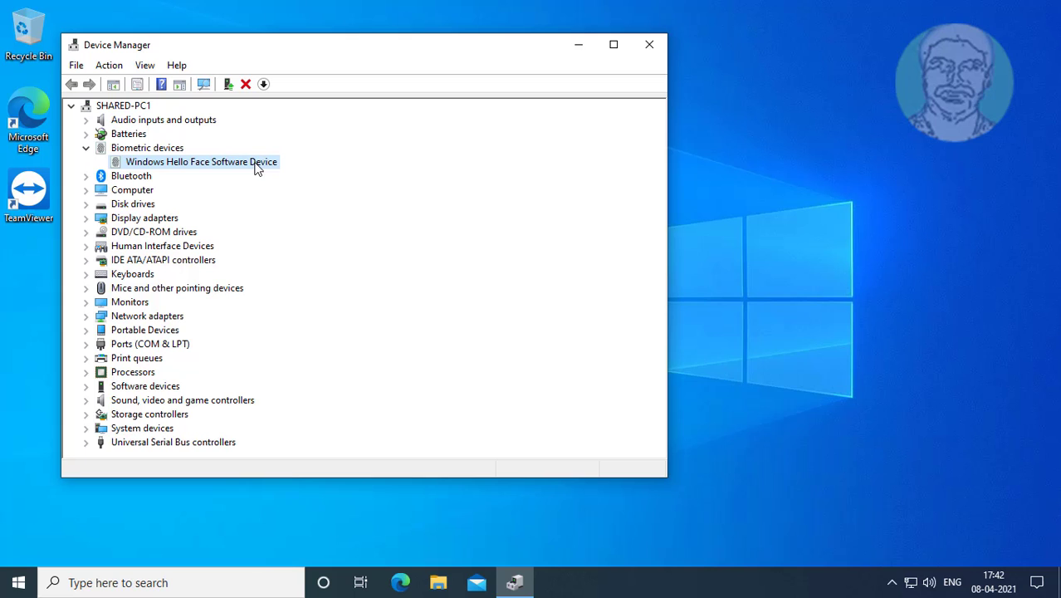
right_click(256, 166)
left_click(321, 172)
left_click(354, 234)
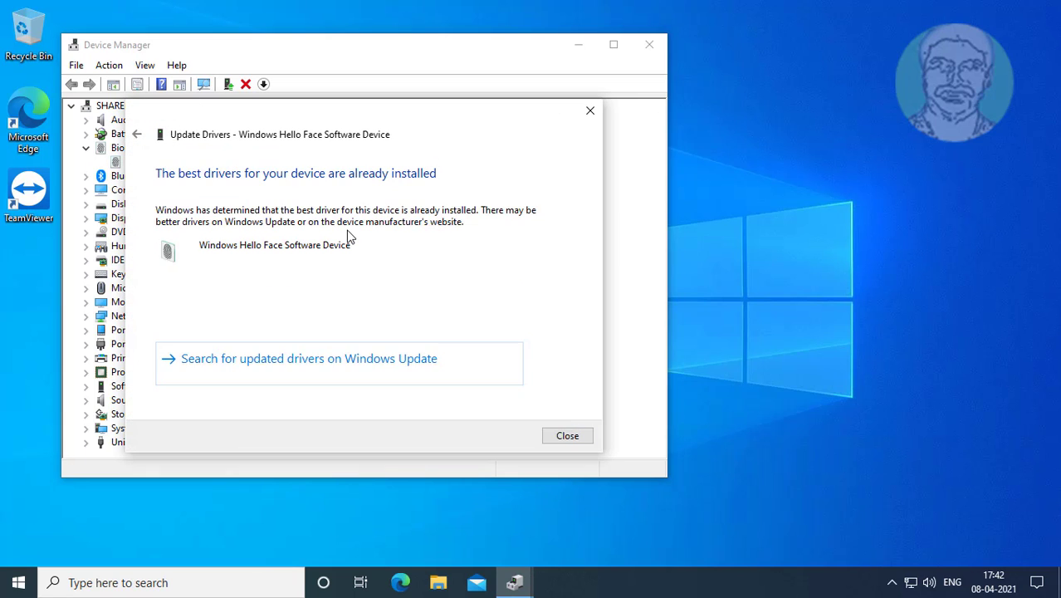
left_click(568, 436)
left_click(650, 44)
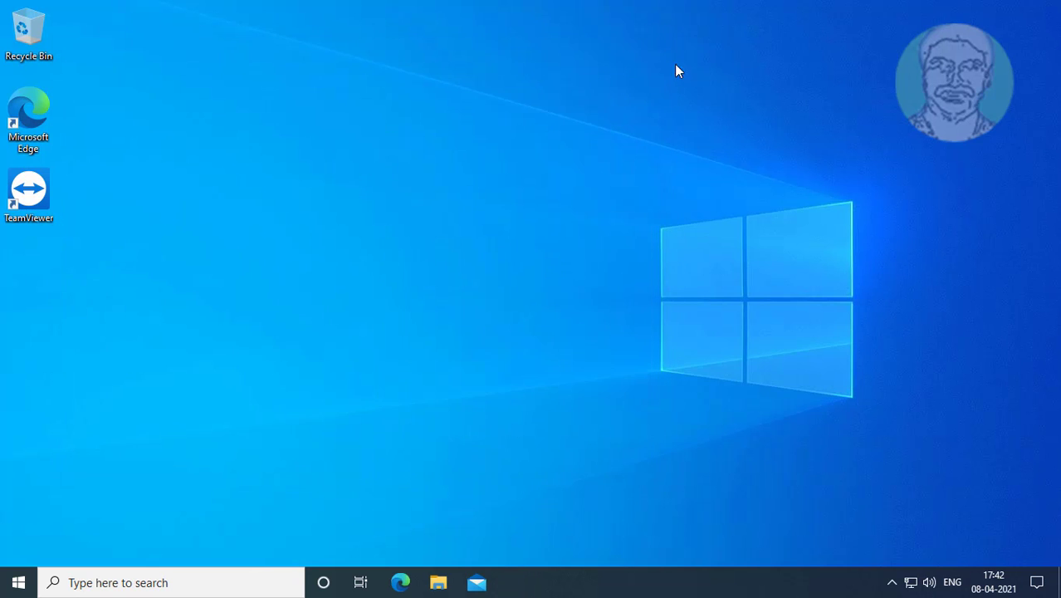